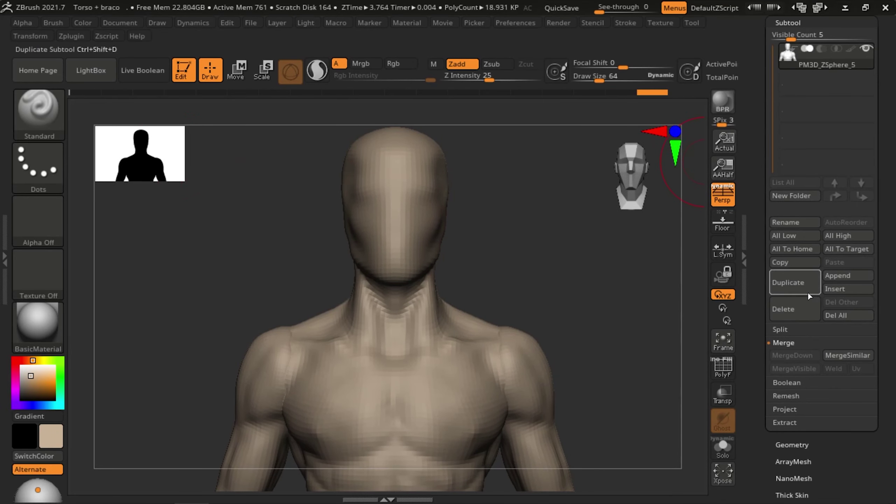
Add the Cranio masculino skull as a subtool fitted over the bust's head and select the body subtool for sculpting
left_click(808, 291)
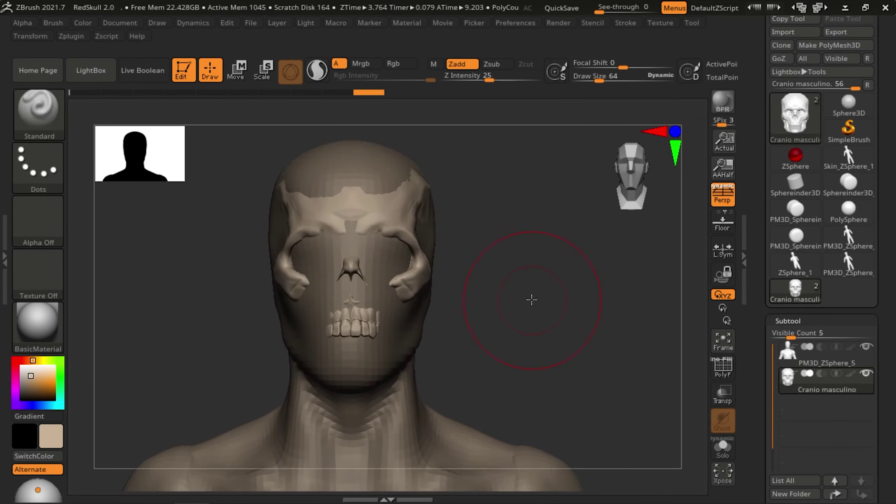
left_click_drag(532, 299, 514, 285, "alt")
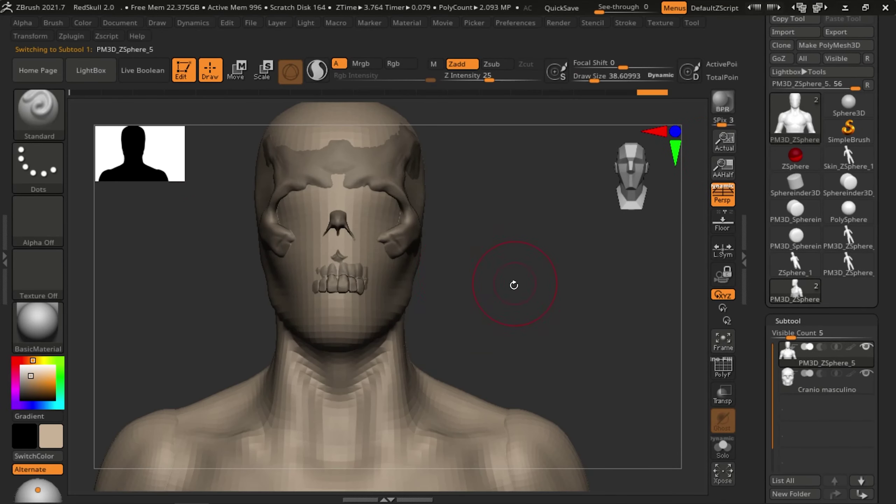
right_click_drag(366, 272, 432, 221)
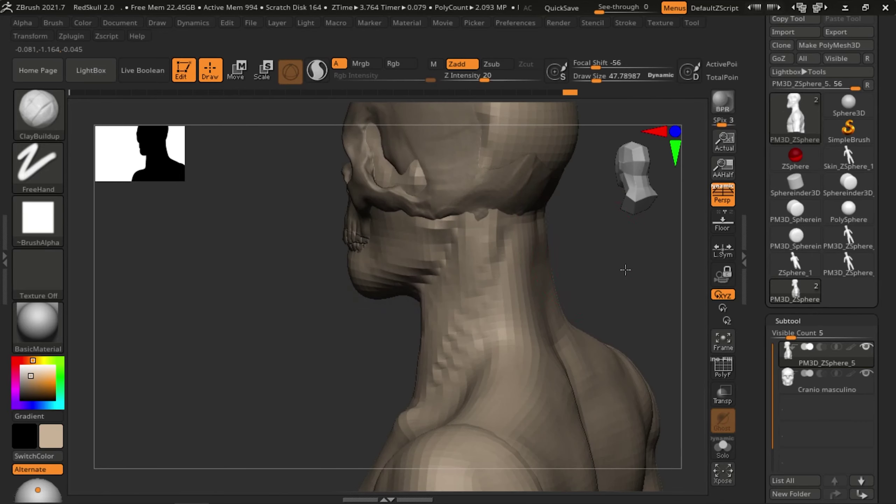
right_click_drag(369, 324, 573, 318)
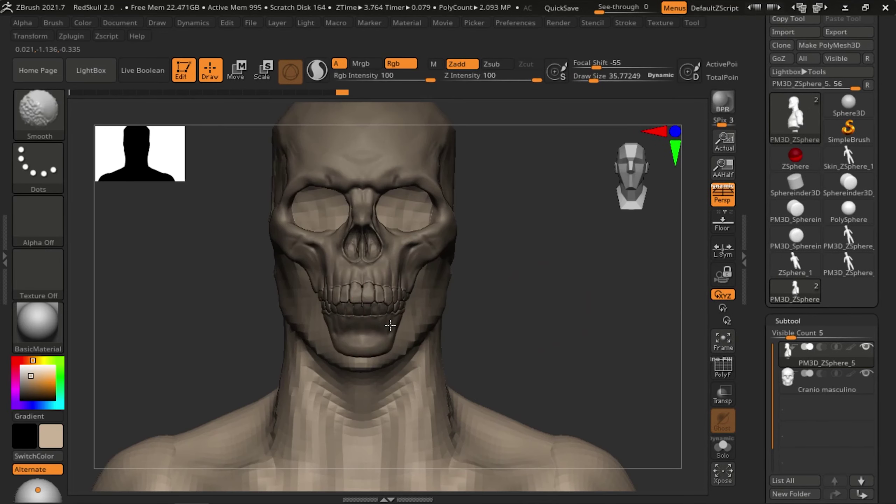
Smooth and shape the bust's head around the skull's jaw and face
mouse_move(391, 325)
right_mouse_down()
mouse_move(516, 314)
mouse_move(401, 329)
right_mouse_up()
right_click_drag(570, 302, 449, 331, "shift")
right_click_drag(557, 351, 587, 378)
key("shift+f")
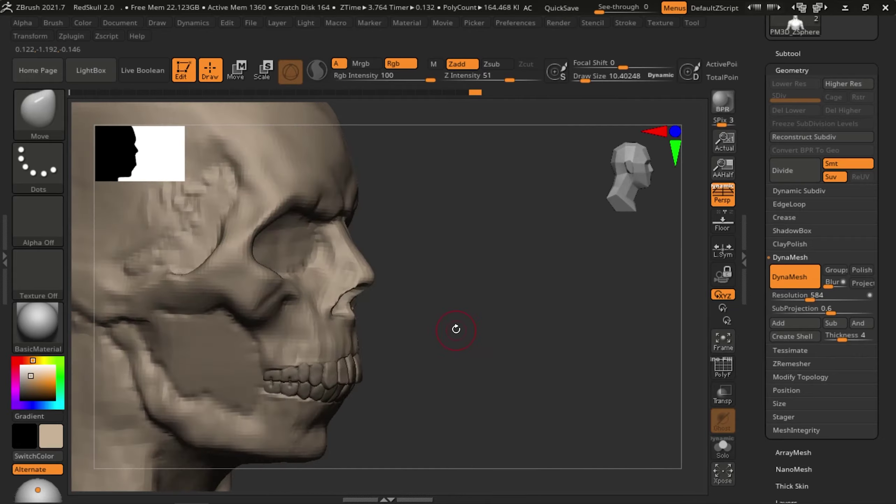
Place an Eyes1 eyeball in the eye socket as a separate subtool and mirror it to the other side
key("b")
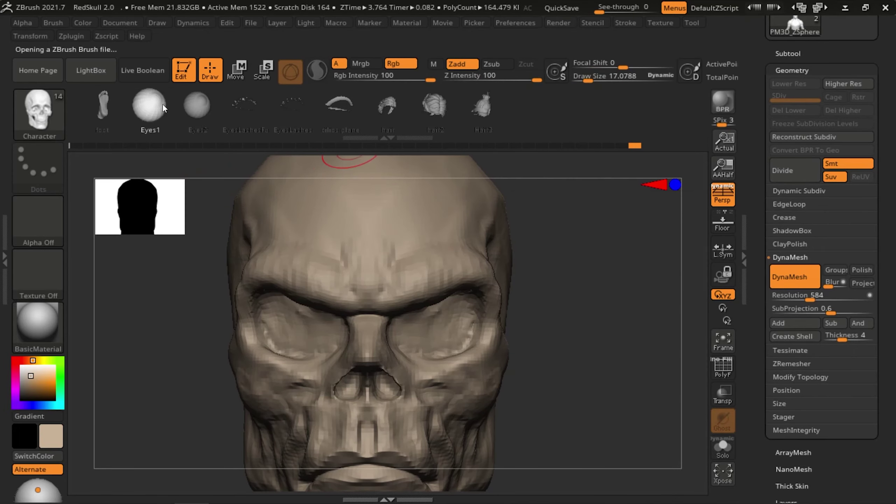
left_click_drag(163, 109, 447, 322)
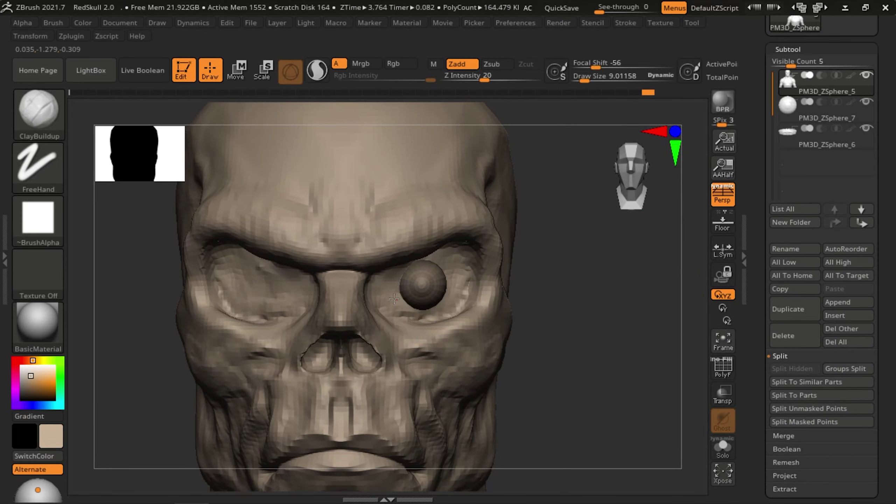
left_click(418, 288, "alt")
mouse_move(599, 318)
left_mouse_down("alt")
mouse_move(636, 328)
mouse_move(602, 333)
left_mouse_up("alt")
left_click(397, 284, "alt")
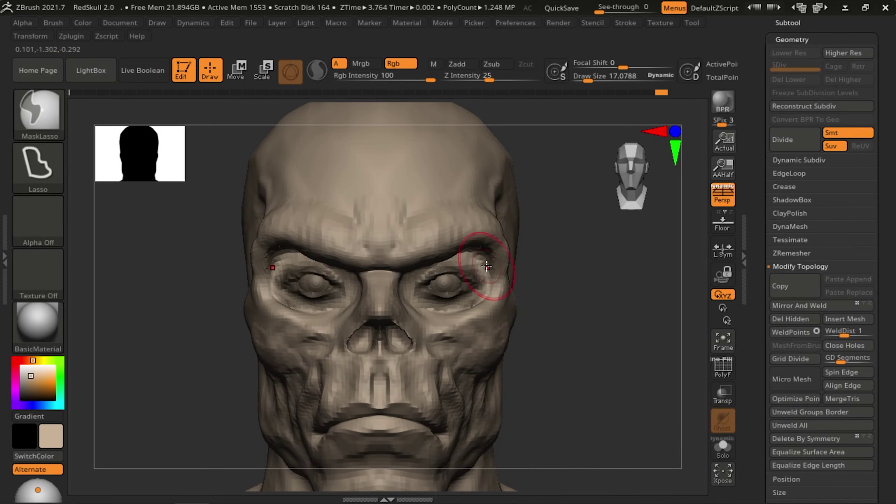
Build up the eyelids and brow ridge around the eyeballs with the Move and ClayBuildup brushes
mouse_move(600, 318)
left_mouse_down()
mouse_move(336, 367)
mouse_move(616, 302)
mouse_move(444, 262)
mouse_move(485, 292)
mouse_move(340, 260)
mouse_move(626, 372)
mouse_move(344, 266)
mouse_move(372, 354)
mouse_move(614, 360)
mouse_move(584, 299)
left_mouse_up()
key("b")
key("m")
key("v")
key("b")
key("c")
key("n")
key("b")
key("m")
key("v")
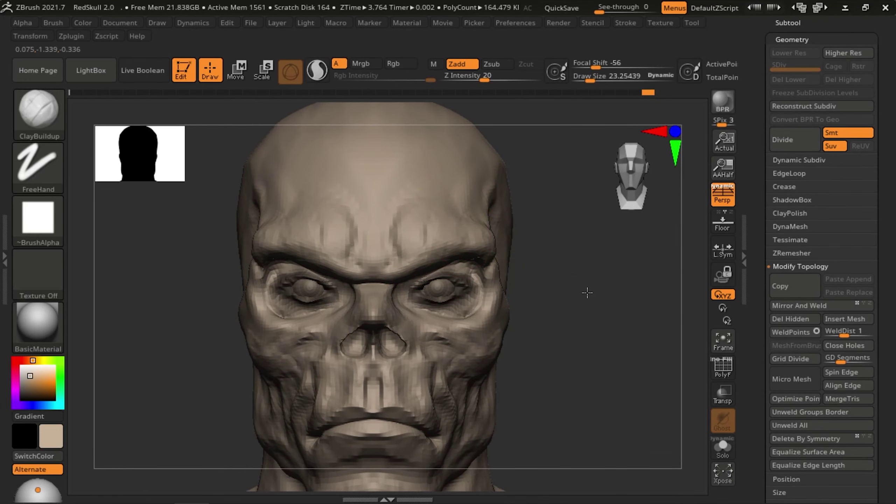
Sculpt the forehead furrows and nose bridge with the Standard and Inflat brushes
mouse_move(372, 261)
left_mouse_down()
mouse_move(529, 279)
mouse_move(620, 314)
mouse_move(490, 285)
mouse_move(410, 245)
mouse_move(620, 261)
mouse_move(612, 316)
mouse_move(621, 311)
left_mouse_up()
key("b")
key("s")
key("t")
key("f")
key("b")
key("i")
key("n")
Remesh the head with DynaMesh and define the brow and eyelid creases with the Standard and DamStandard brushes
left_click(791, 226)
left_click(789, 239)
left_click_drag(458, 247, 208, 381, "alt")
key("b")
key("s")
key("t")
key("b")
key("d")
key("s")
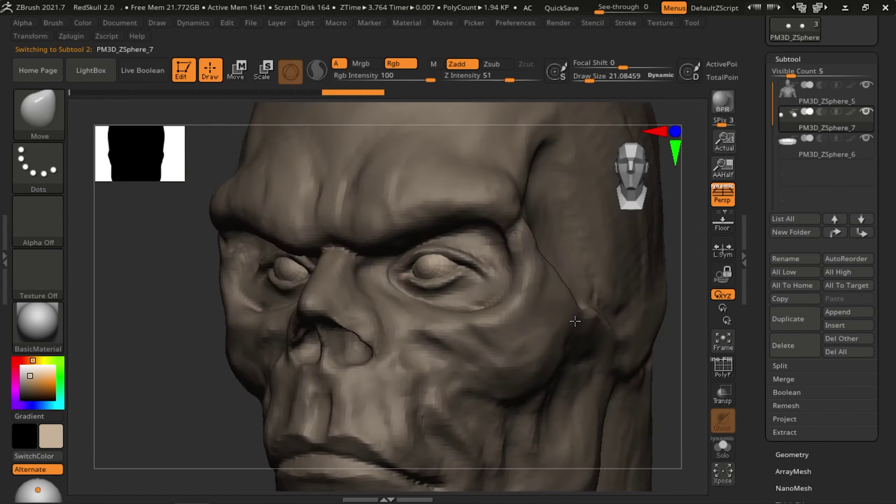
Sculpt the cheeks, jaw and lips with the ClayBuildup and DamStandard brushes, and adjust the mouth corners with Move Topological
left_click_drag(574, 321, 604, 311, "shift")
key("b")
key("c")
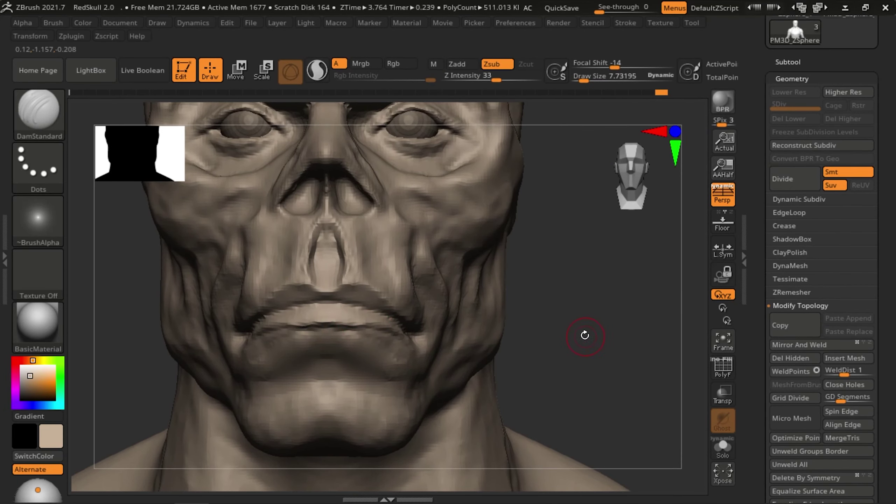
key("b")
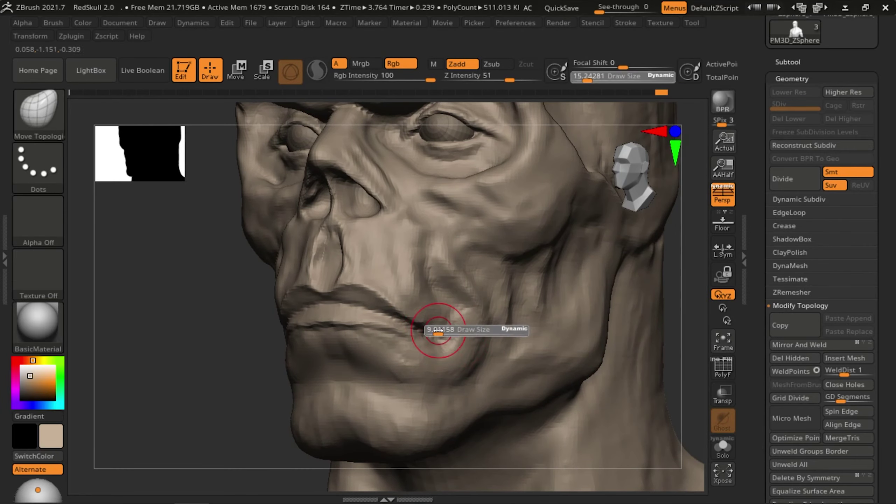
key("b")
key("d")
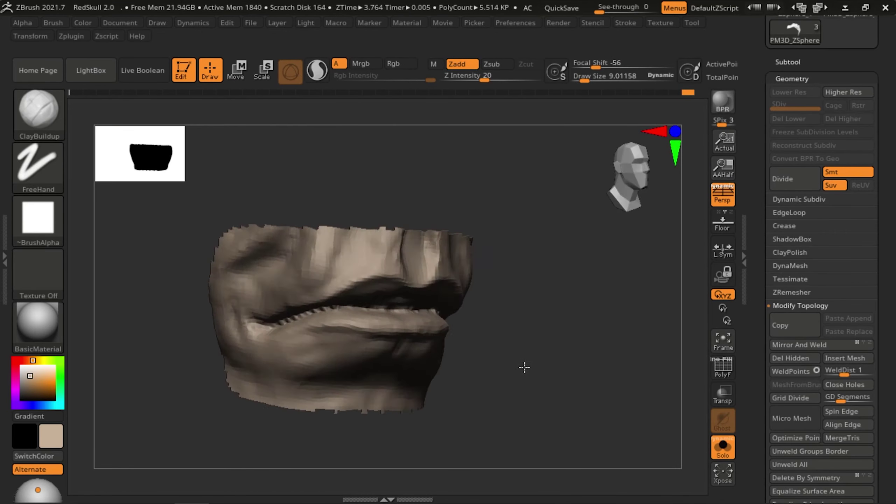
Isolate the mouth region, mask its side with the MaskLasso and reshape the inside of the lips
mouse_move(525, 368)
left_mouse_down()
mouse_move(644, 416)
mouse_move(632, 402)
left_mouse_up()
left_click_drag(515, 184, 506, 441, "ctrl")
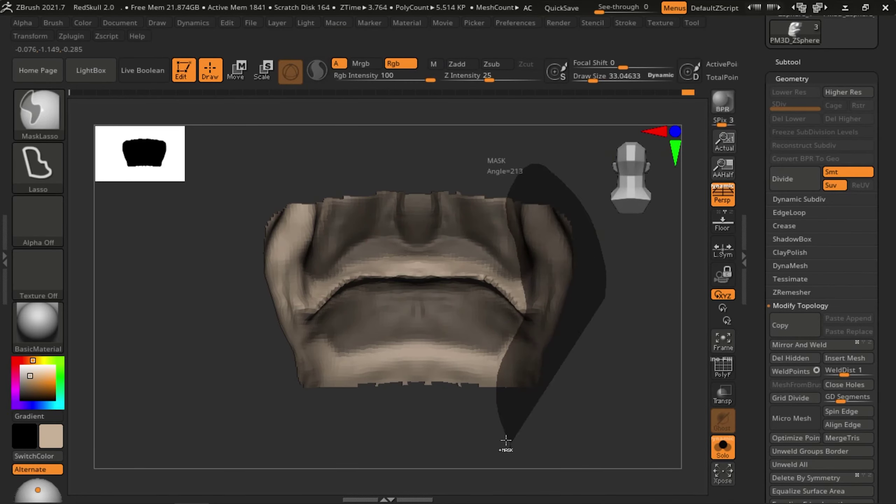
key("s")
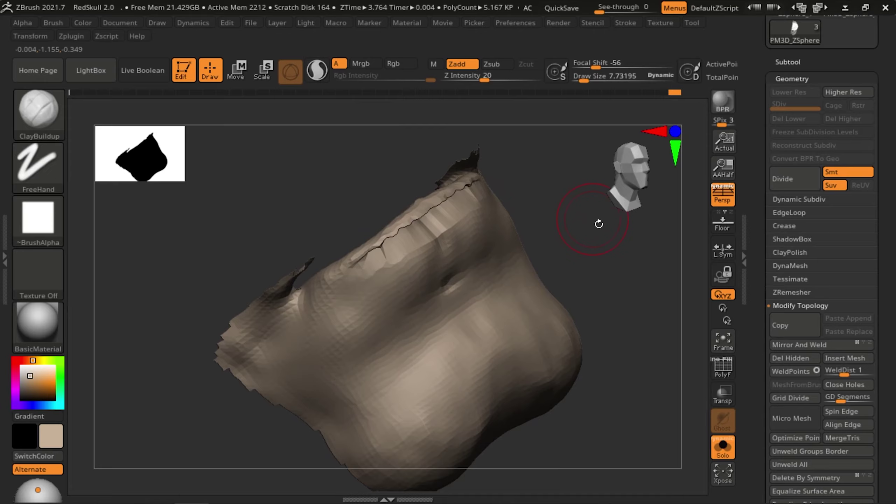
mouse_move(599, 224)
left_mouse_down()
mouse_move(666, 354)
mouse_move(578, 310)
left_mouse_up()
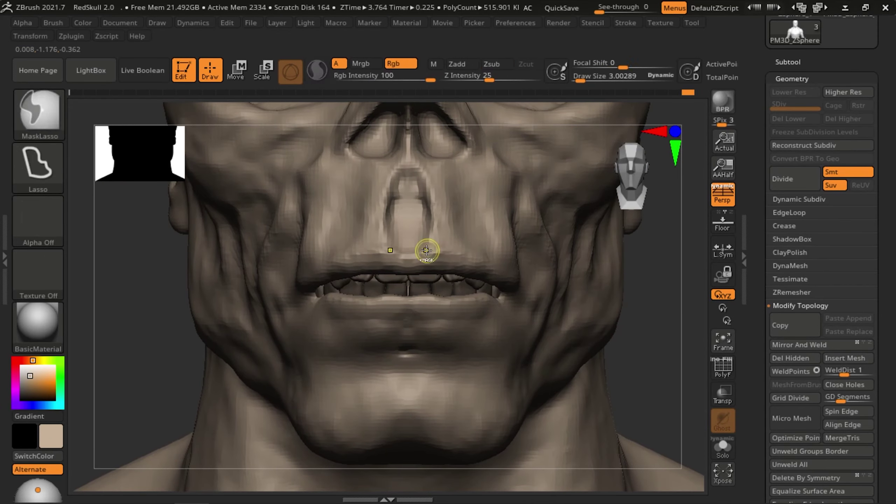
Refine the lips around the teeth and build up the cheeks, neck and torso with the ClayBuildup brush
left_click_drag(426, 250, 516, 325)
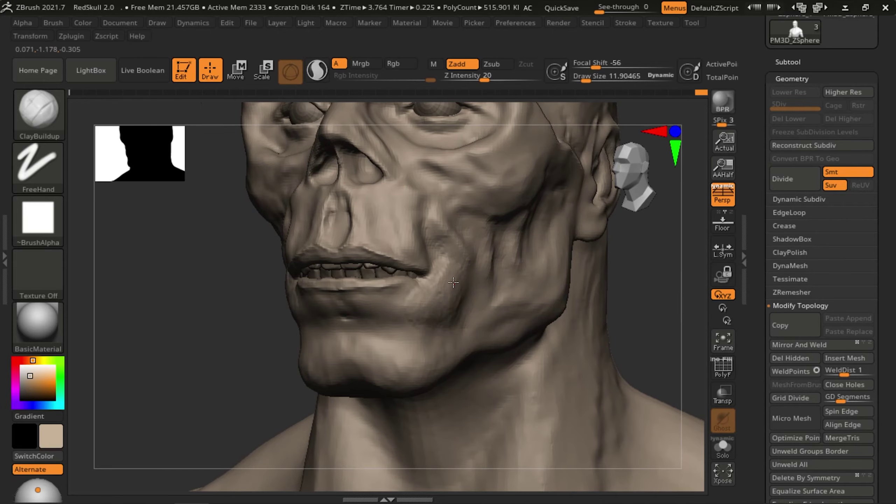
mouse_move(453, 283)
left_mouse_down()
mouse_move(477, 268)
mouse_move(424, 275)
mouse_move(466, 290)
mouse_move(458, 306)
left_mouse_up()
mouse_move(488, 356)
left_mouse_down()
mouse_move(424, 361)
mouse_move(705, 433)
left_mouse_up()
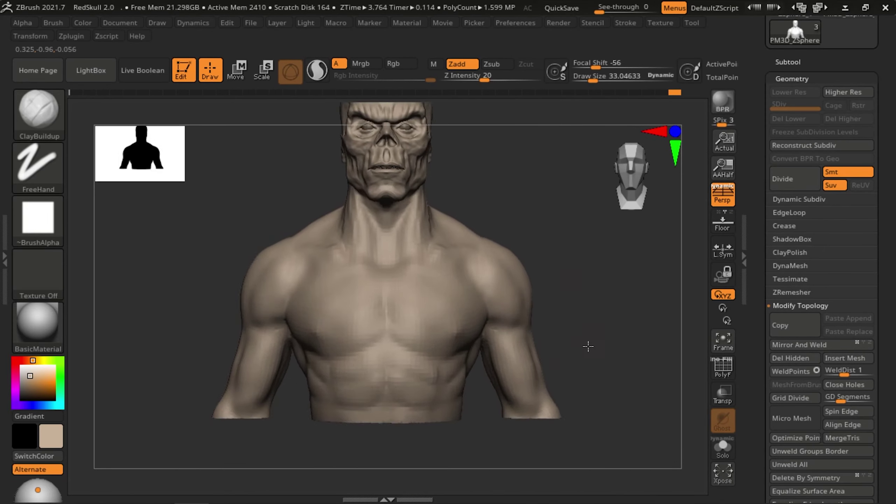
left_click_drag(588, 347, 567, 380)
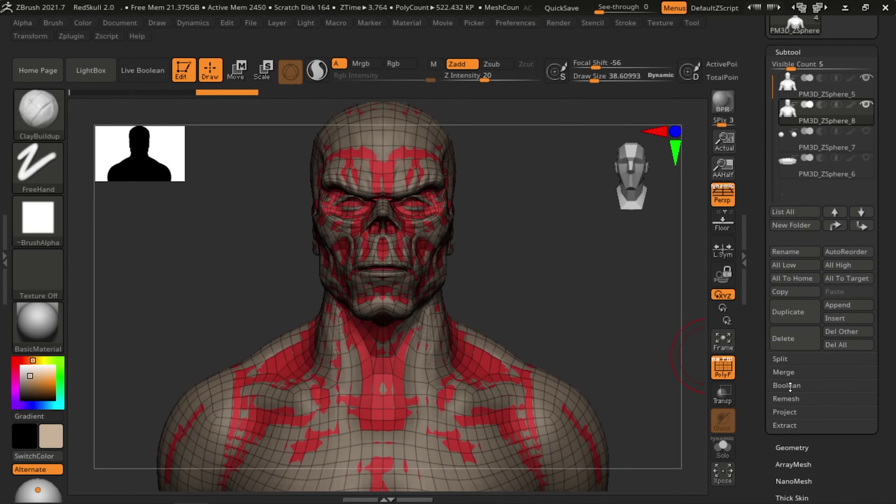
Project the original bust's sculpted detail onto the remeshed duplicate and hide the polyframe
left_click(788, 424)
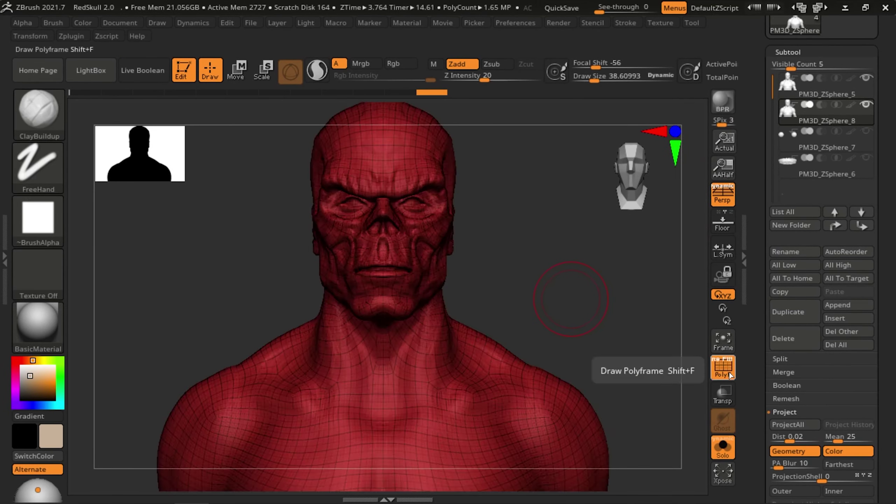
left_click(729, 371)
left_click_drag(577, 294, 672, 395, "alt")
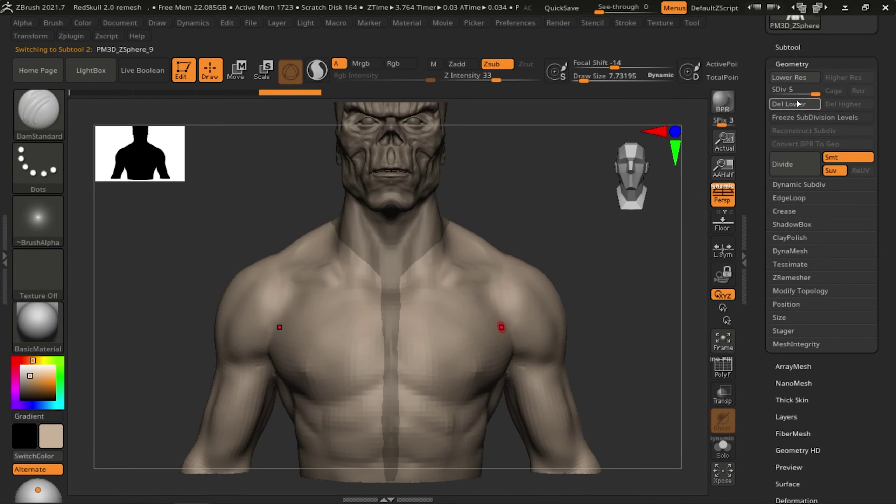
Mask a collar shape around the shirt's neckline and extract it with a thickness of 0.01
left_click(794, 218)
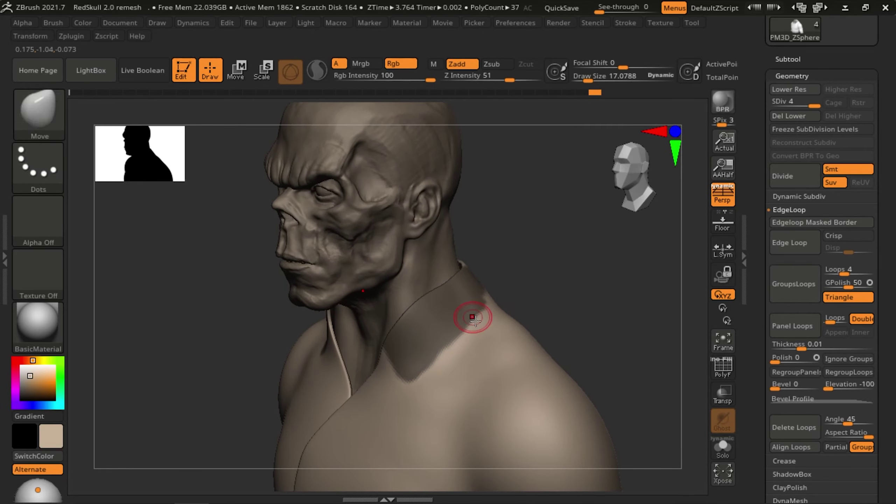
mouse_move(474, 319)
right_mouse_down()
mouse_move(628, 243)
mouse_move(600, 281)
right_mouse_up()
left_click(788, 59)
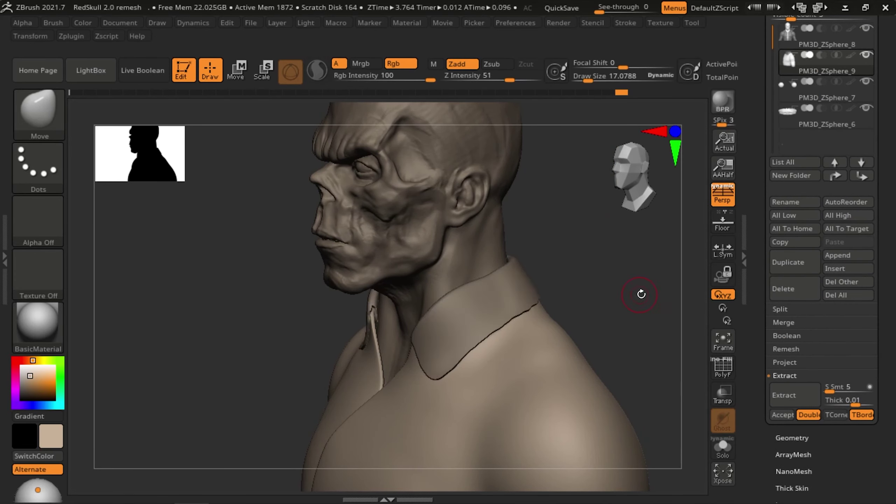
left_click(427, 387, "alt")
mouse_move(427, 387)
right_mouse_down()
mouse_move(400, 350)
mouse_move(562, 276)
mouse_move(474, 294)
mouse_move(607, 300)
mouse_move(430, 194)
mouse_move(607, 356)
mouse_move(505, 255)
mouse_move(487, 277)
mouse_move(364, 241)
mouse_move(460, 214)
mouse_move(599, 318)
right_mouse_up()
Isolate the extracted collar with its wireframe shown and smooth its ragged edges
key("ctrl+shift+s")
key("shift+f")
mouse_move(723, 449)
key("ctrl+z")
left_click(52, 23)
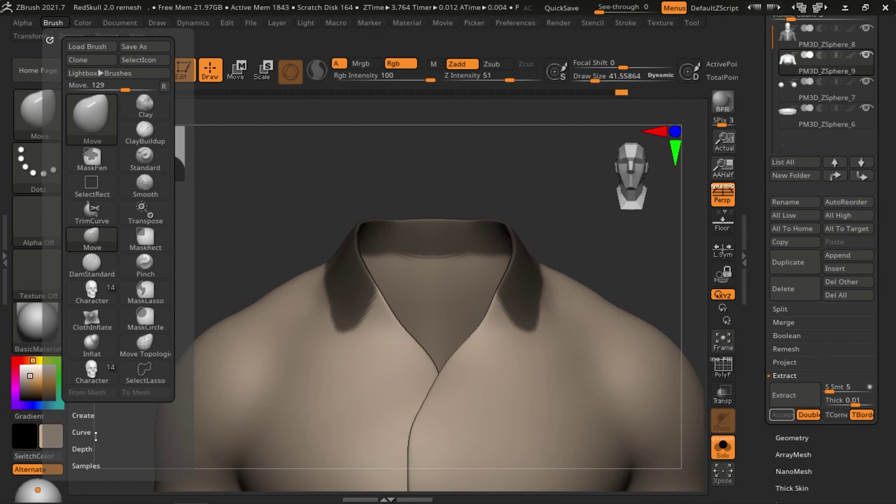
scroll(85, 423, "down", 3)
right_click_drag(411, 240, 406, 282)
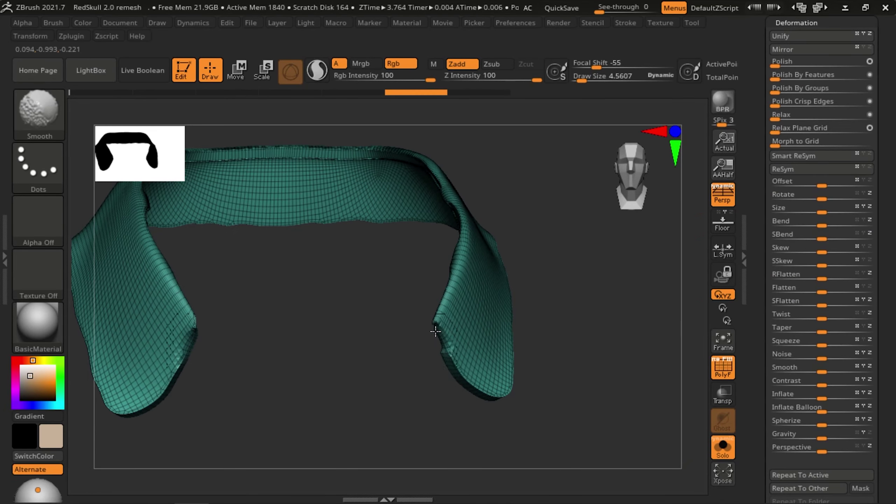
left_click_drag(436, 331, 610, 334)
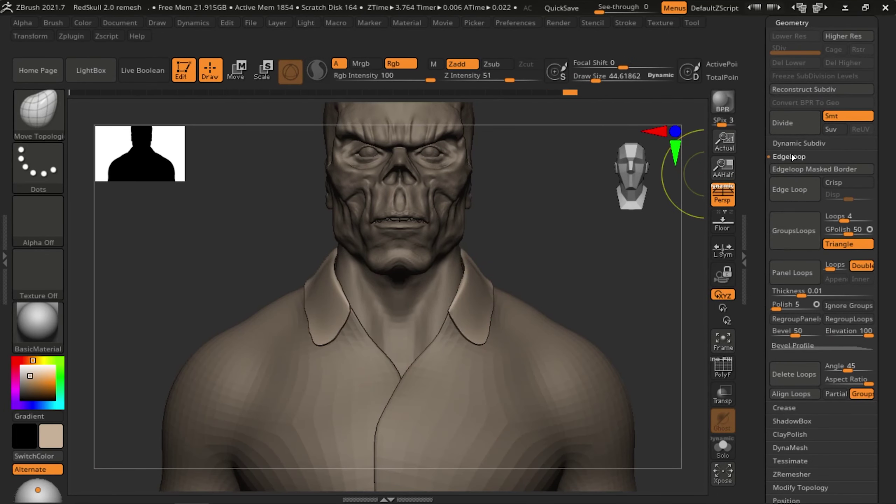
Retopologize the collar with ZRemesher and adjust its fit around the neck with the Move brush
left_click(791, 236)
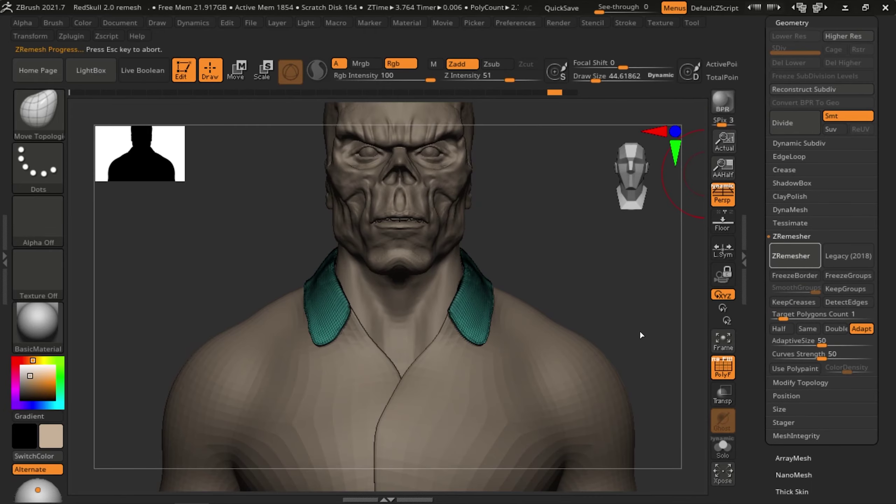
key("b")
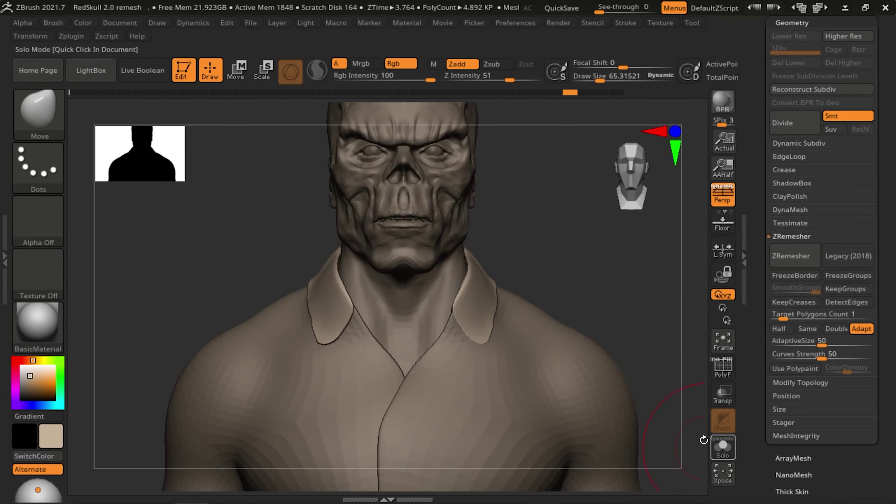
mouse_move(522, 247)
left_mouse_down("alt")
mouse_move(574, 290)
mouse_move(646, 258)
left_mouse_up("alt")
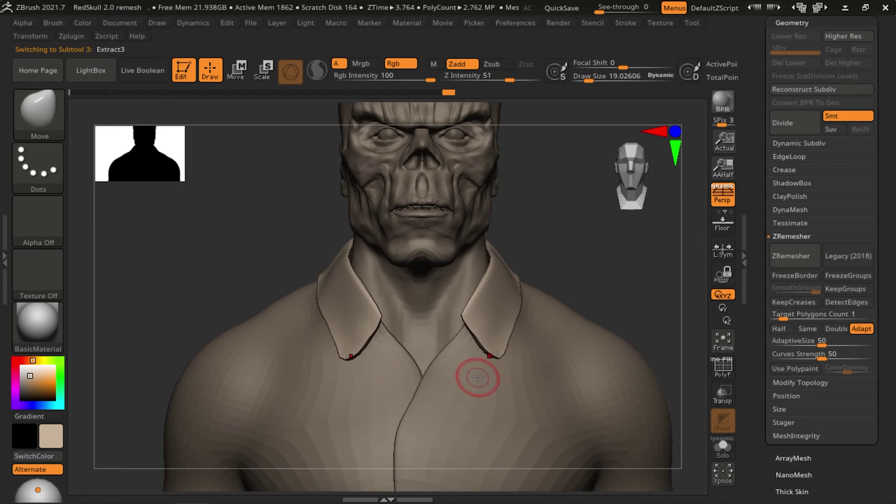
Extract an inner collar piece with a thickness of 0.02 and fit it beneath the outer collar's points
left_click(468, 348, "alt")
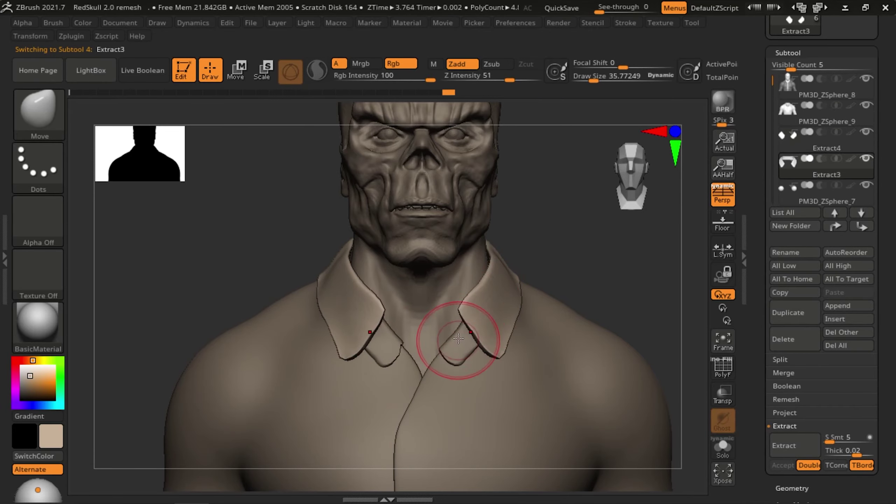
left_click(459, 345, "alt")
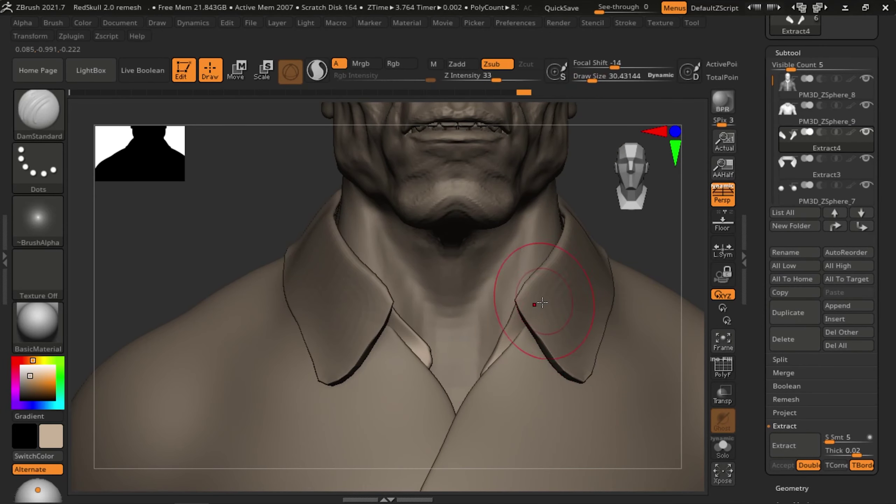
left_click_drag(507, 332, 620, 270, "alt")
left_click(440, 300, "alt")
Merge the two collar pieces and pull the collar against the shirt with the Move brush
left_click_drag(440, 301, 436, 286, "alt")
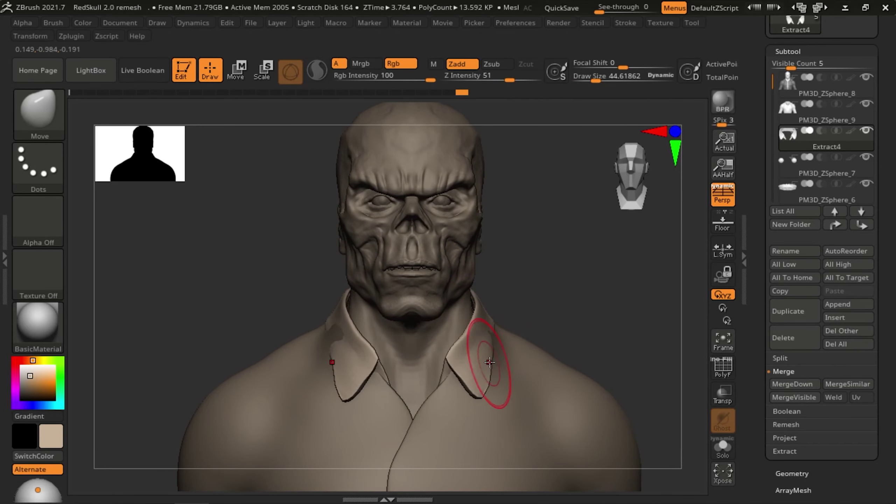
left_click(556, 316, "alt")
left_click_drag(556, 316, 461, 357)
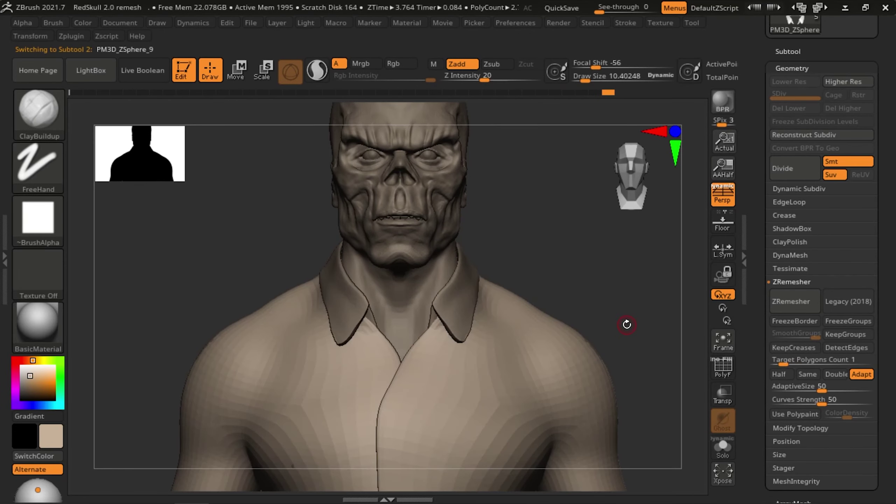
Merge the collar into the shirt subtool and DynaMesh the isolated result at resolution 1024
left_click(788, 51)
left_click(788, 53)
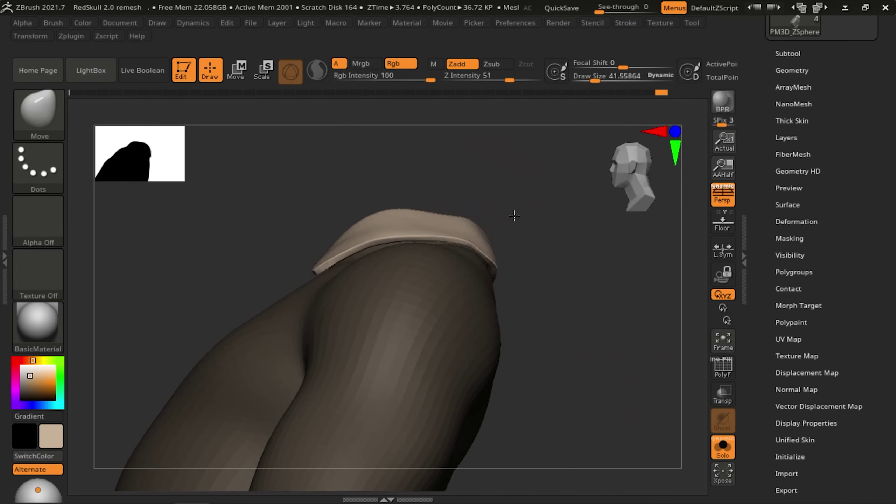
left_click(722, 446)
left_click(792, 70)
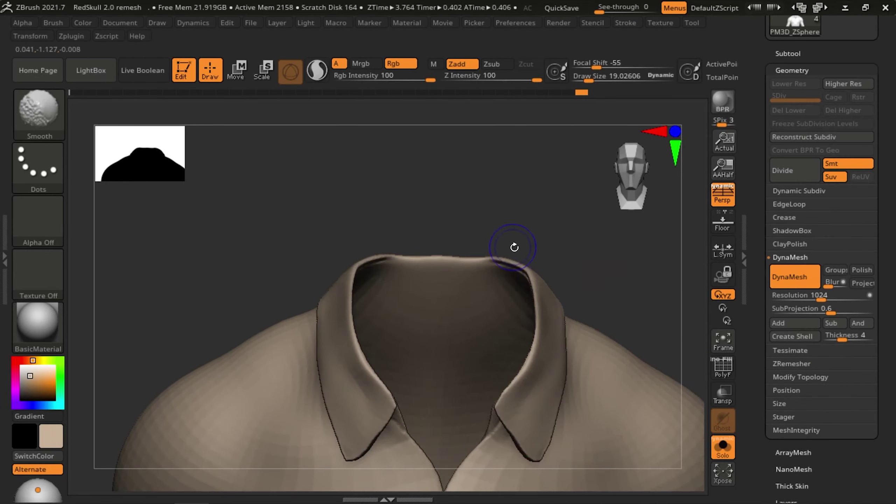
Adjust the shirt's sleeves and torso with the Move brush while working on the isolated subtool
mouse_move(514, 247)
left_mouse_down()
mouse_move(516, 281)
mouse_move(633, 245)
mouse_move(616, 336)
mouse_move(488, 286)
left_mouse_up()
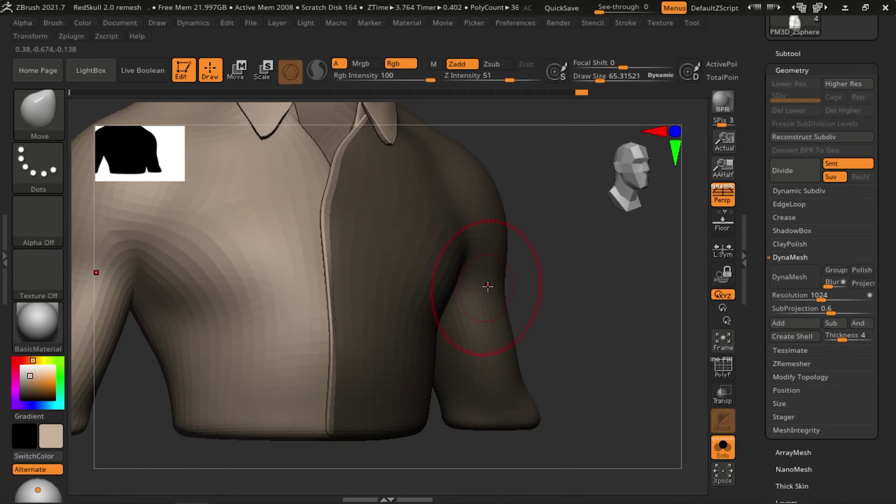
key("shift+f")
left_click_drag(630, 314, 621, 332)
key("shift+f")
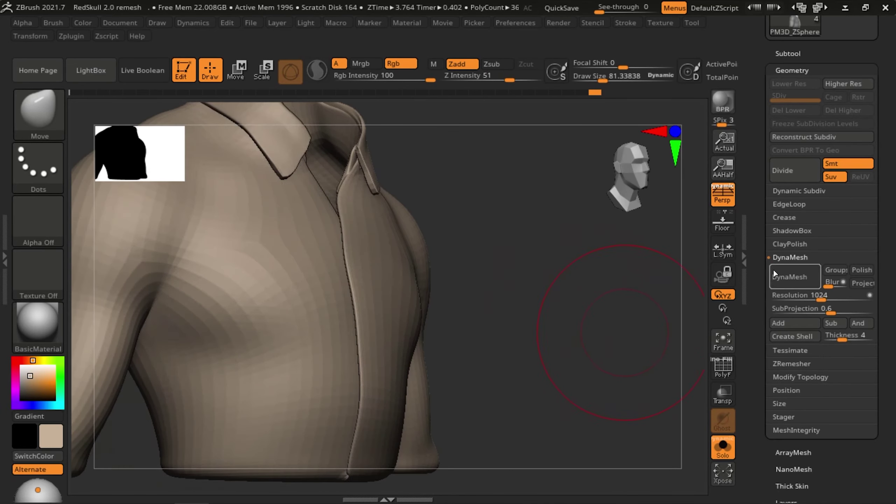
key("shift+f")
mouse_move(494, 247)
left_mouse_down()
mouse_move(448, 194)
mouse_move(524, 180)
mouse_move(533, 228)
mouse_move(552, 239)
mouse_move(350, 143)
mouse_move(701, 285)
mouse_move(435, 284)
left_mouse_up()
key("shift+f")
Refine the shirt collar's fit against the neck and shoulders with the Move brush
left_click_drag(570, 265, 607, 292)
left_click_drag(515, 267, 505, 267)
mouse_move(529, 247)
left_mouse_down()
mouse_move(477, 244)
mouse_move(568, 236)
mouse_move(529, 268)
mouse_move(607, 292)
mouse_move(543, 327)
left_mouse_up()
left_click_drag(614, 271, 589, 278, "shift")
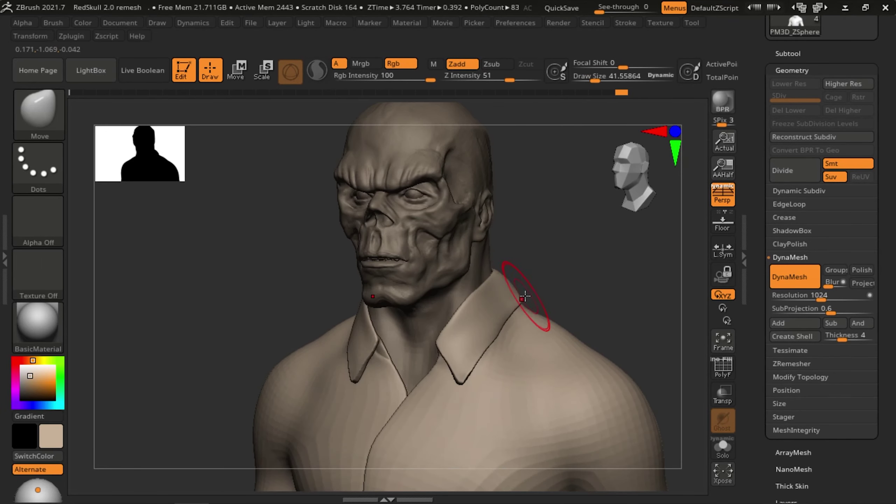
left_click_drag(524, 290, 536, 264, "shift")
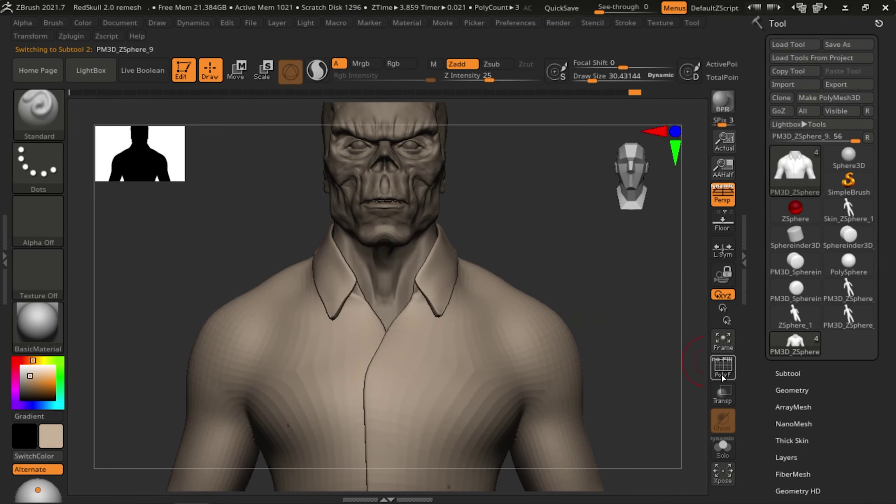
Retopologize the shirt with ZRemesher at a target polygon count of 20
mouse_move(458, 395)
left_mouse_down()
mouse_move(530, 330)
mouse_move(510, 340)
mouse_move(345, 350)
mouse_move(445, 232)
mouse_move(350, 300)
left_mouse_up()
right_click_drag(492, 487, 616, 306, "ctrl")
left_click(306, 388, "alt")
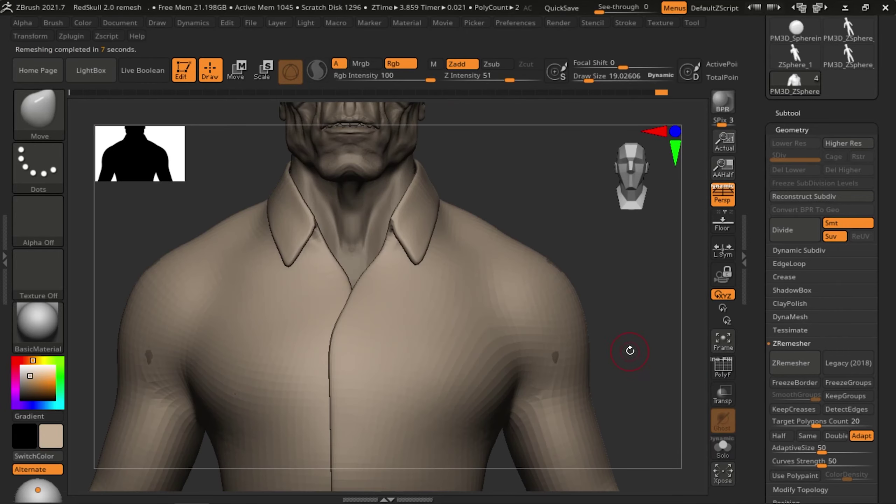
left_click_drag(627, 353, 663, 257)
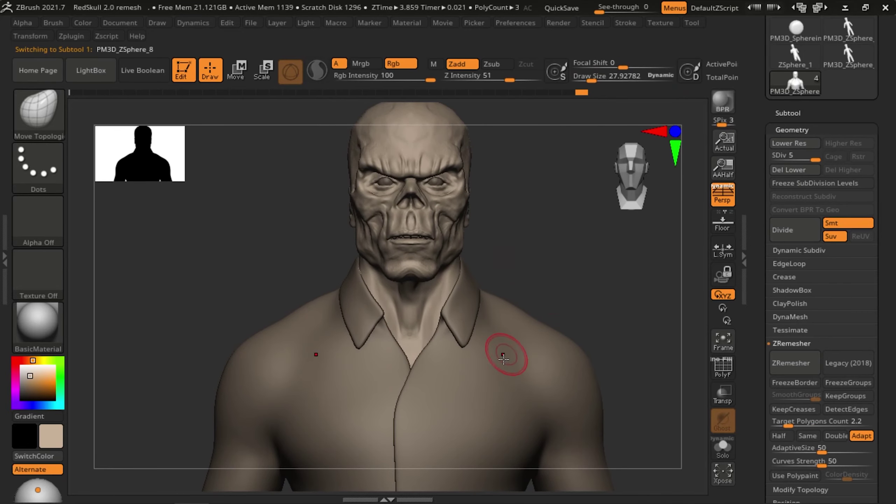
Create diamond-shaped collar patches, remesh them at a target of 0.3726, and thicken them with Panel Loops at 0.00281
key("ctrl")
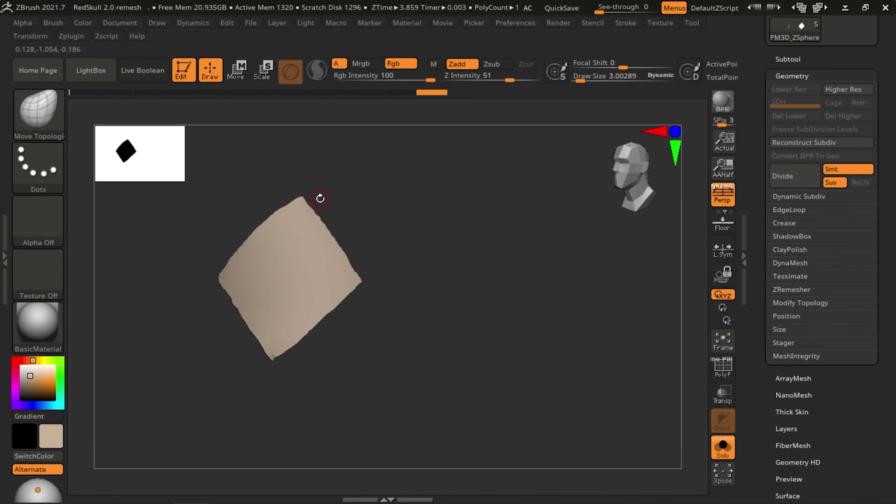
left_click(728, 363)
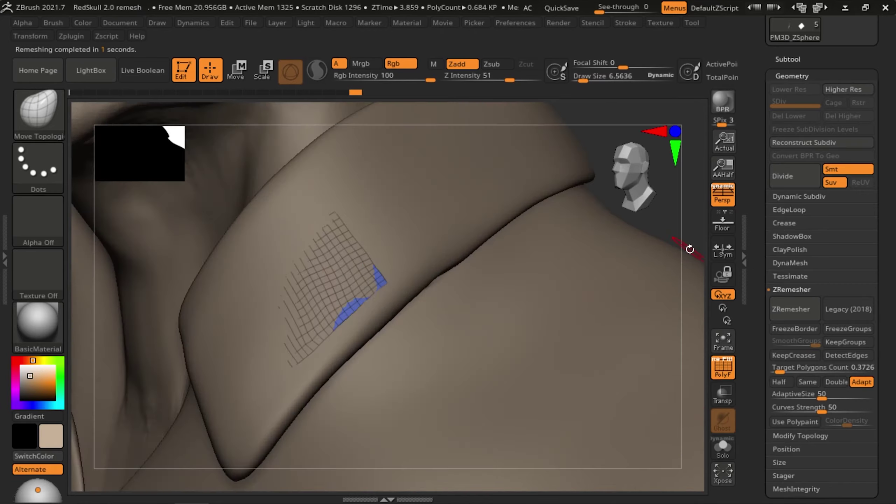
left_click(793, 76)
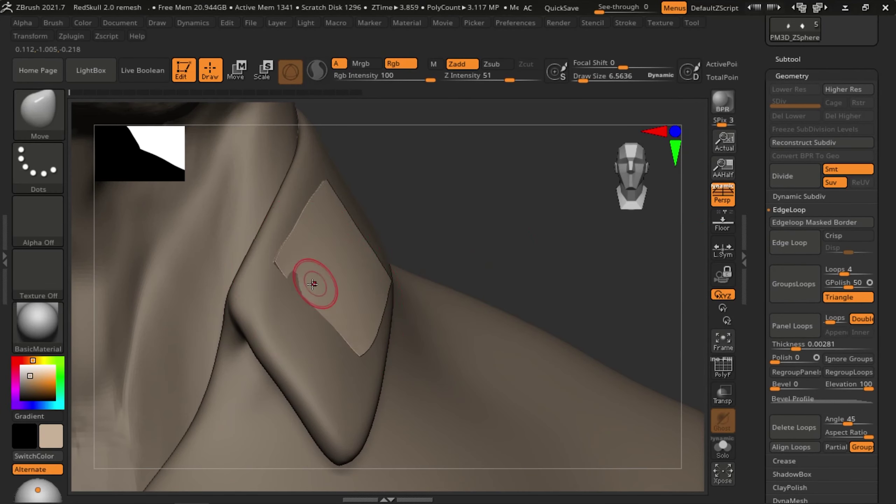
key("s")
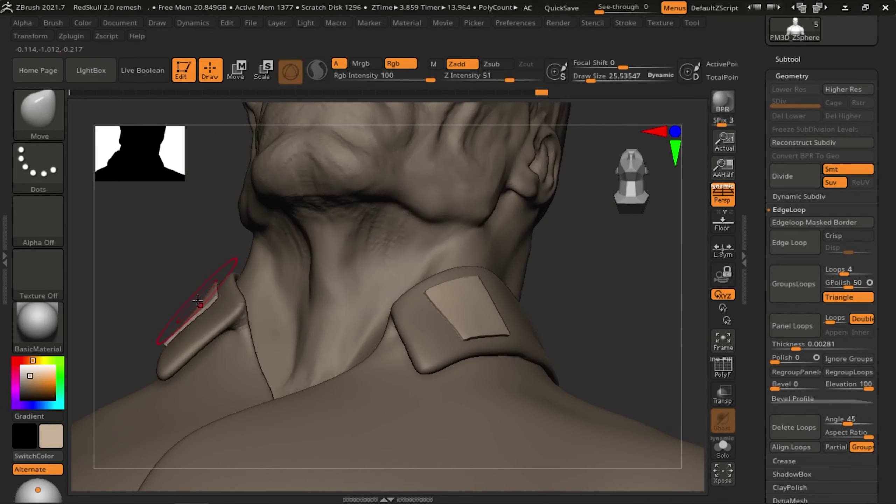
Turn a Hydra emblem mesh into a brush alpha and stamp it on the diamond collar patches using the DragRect stroke
left_click(723, 367)
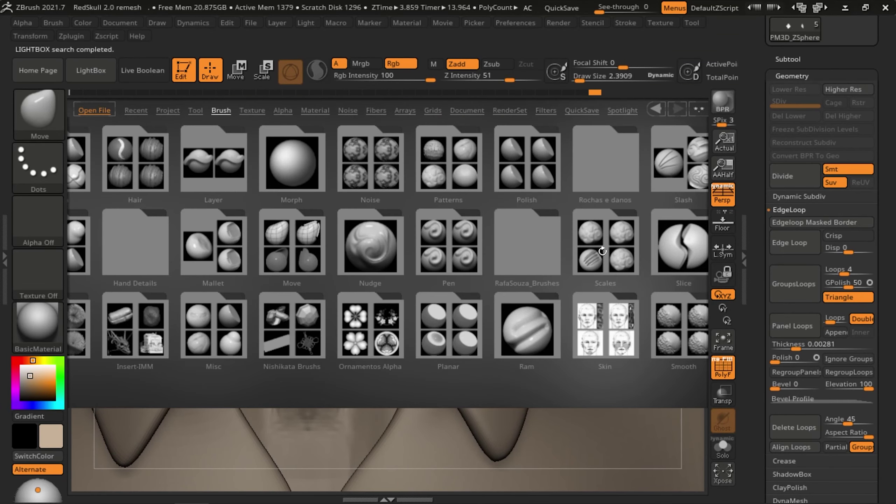
double_click(285, 245)
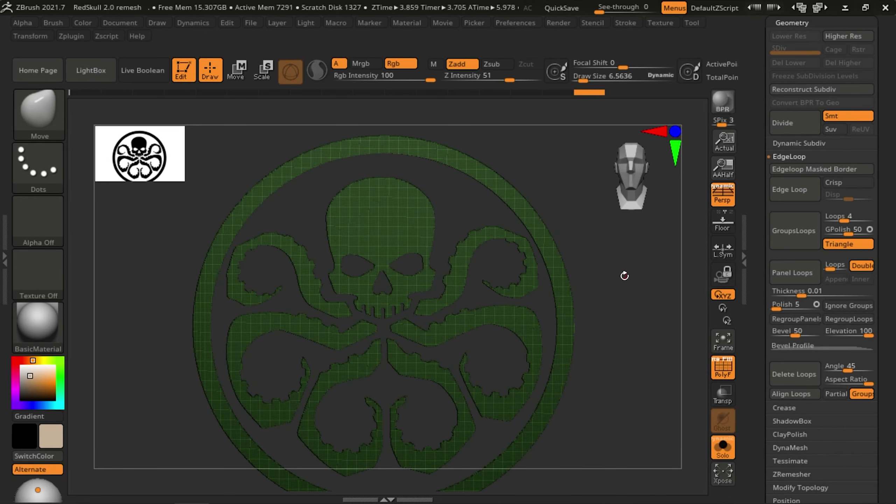
left_click(792, 474)
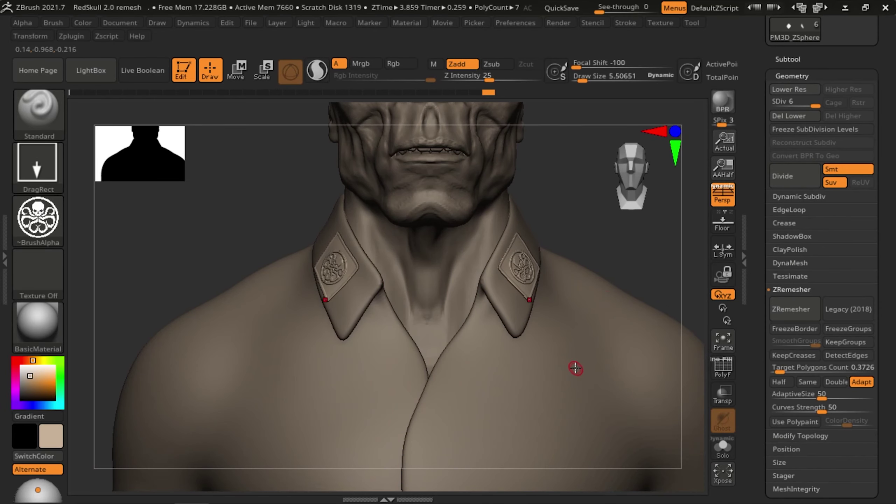
Reshape the shirt's front opening below the collar with the Move Topological and Move brushes
left_click(583, 316, "alt")
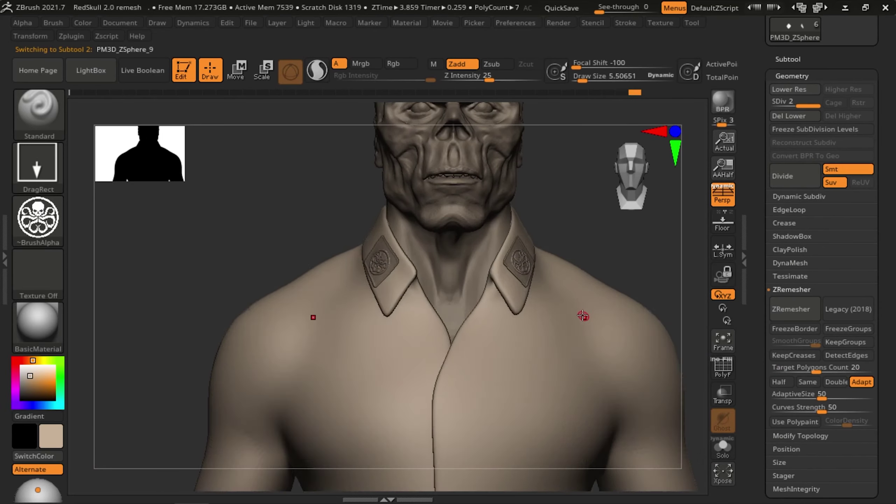
mouse_move(457, 331)
right_mouse_down()
mouse_move(246, 300)
mouse_move(491, 191)
mouse_move(594, 207)
right_mouse_up()
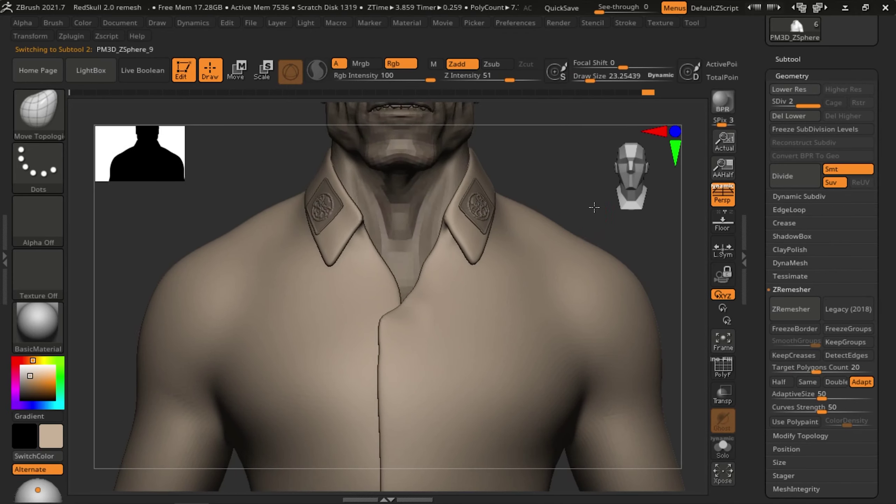
key("b")
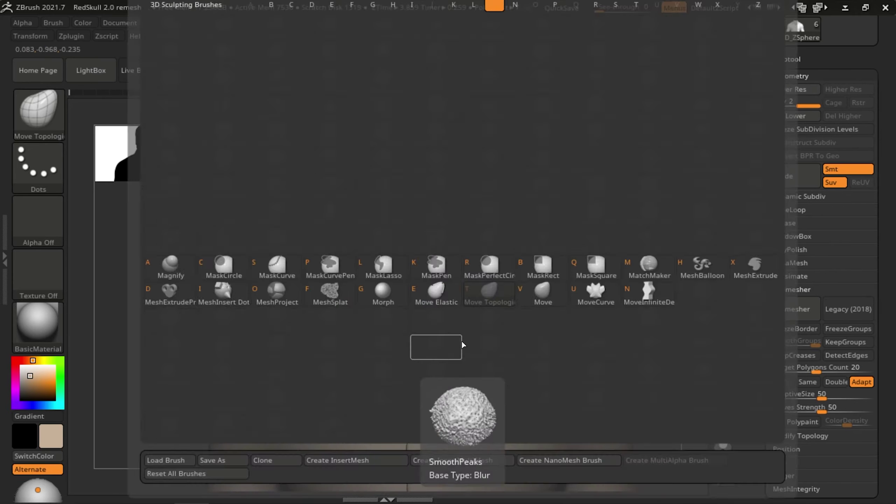
key("Escape")
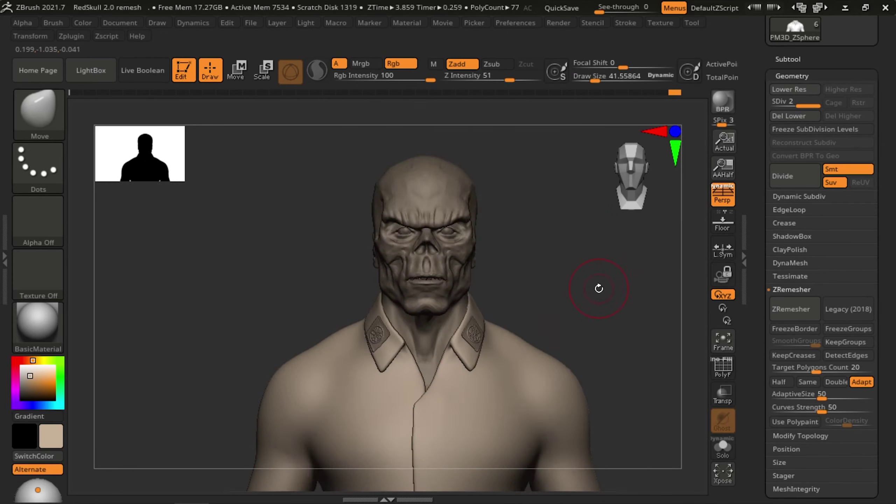
Create shoulder strap pieces over the shirt, remesh them at a target of 1.5, and straighten their edges with the Move brush
left_click(39, 113, "ctrl")
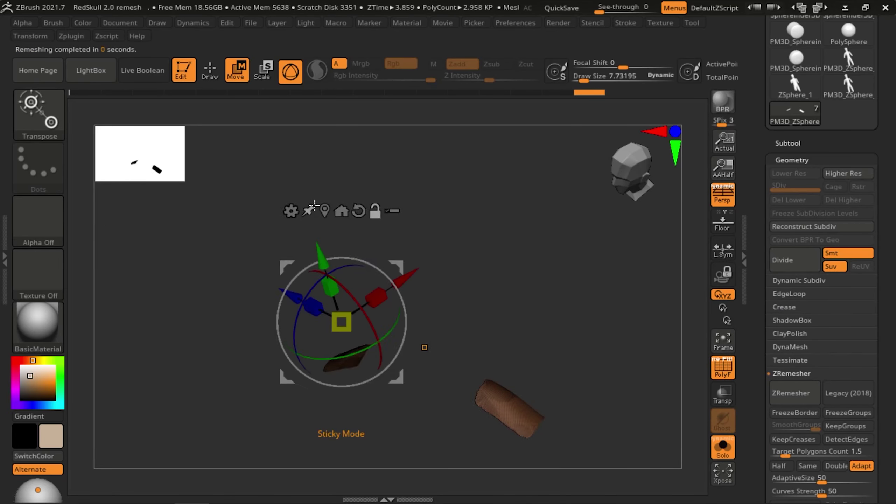
key("q")
key("f")
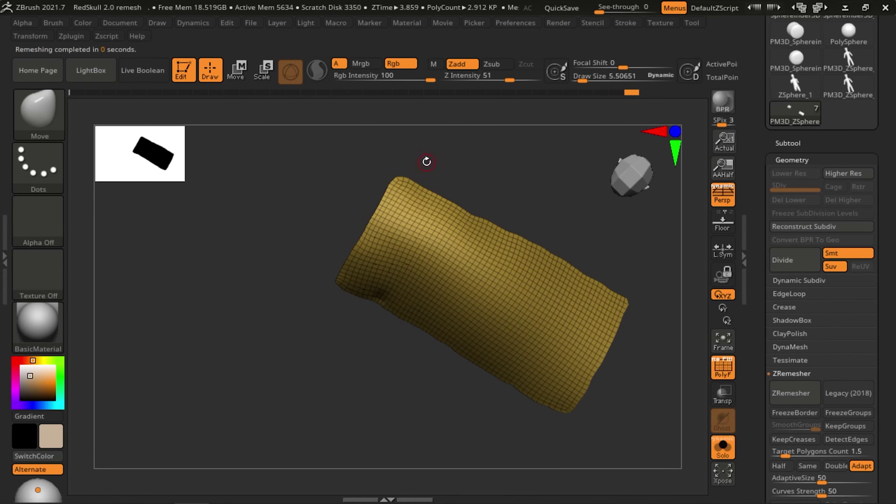
left_click_drag(424, 160, 444, 304)
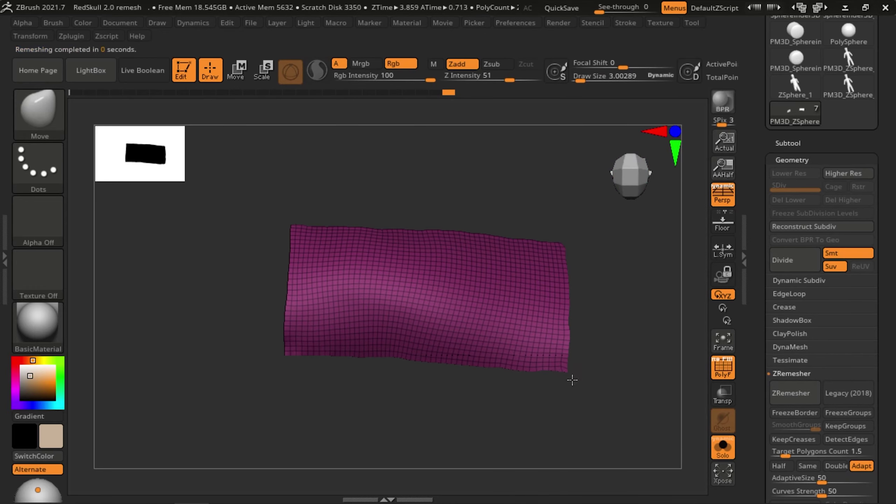
left_click_drag(568, 376, 612, 194)
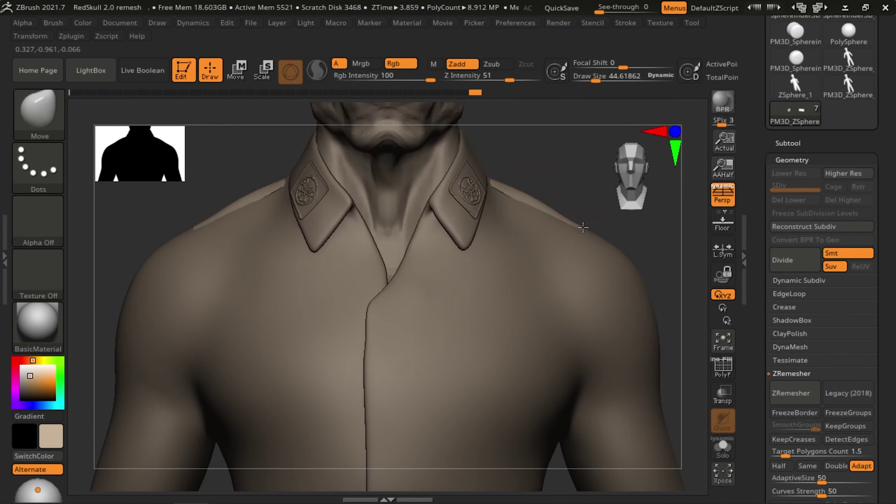
Thicken the shoulder straps with Panel Loops at thickness 0.01, polish 5 and bevel 16, and reshape the shirt's front edge
left_click(790, 294)
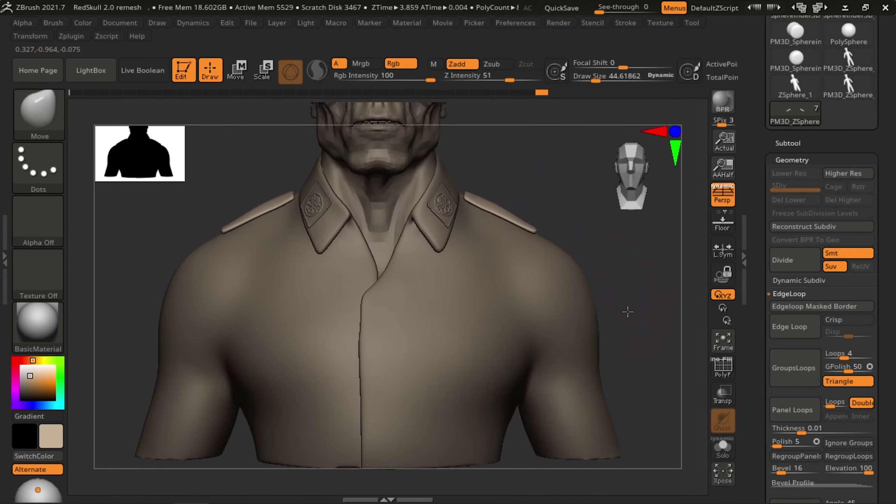
mouse_move(389, 283)
left_mouse_down()
mouse_move(494, 212)
mouse_move(560, 202)
mouse_move(346, 339)
left_mouse_up()
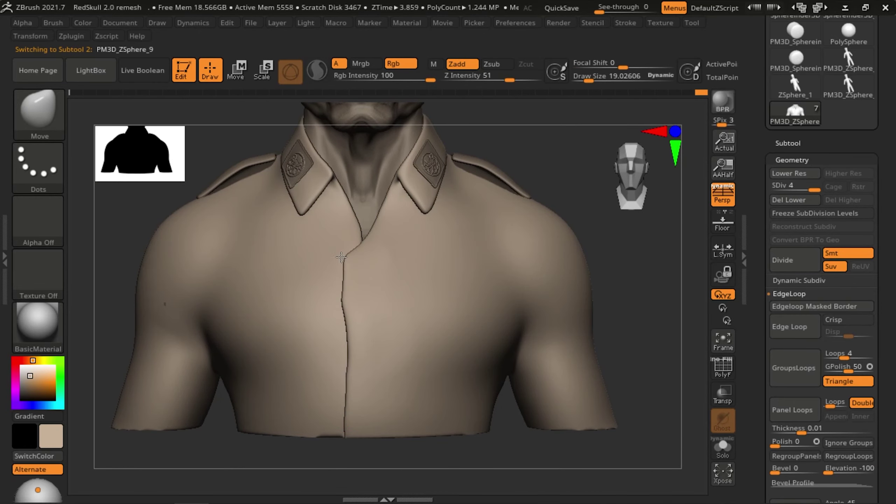
mouse_move(522, 170)
left_mouse_down()
mouse_move(522, 200)
mouse_move(542, 224)
mouse_move(623, 254)
left_mouse_up()
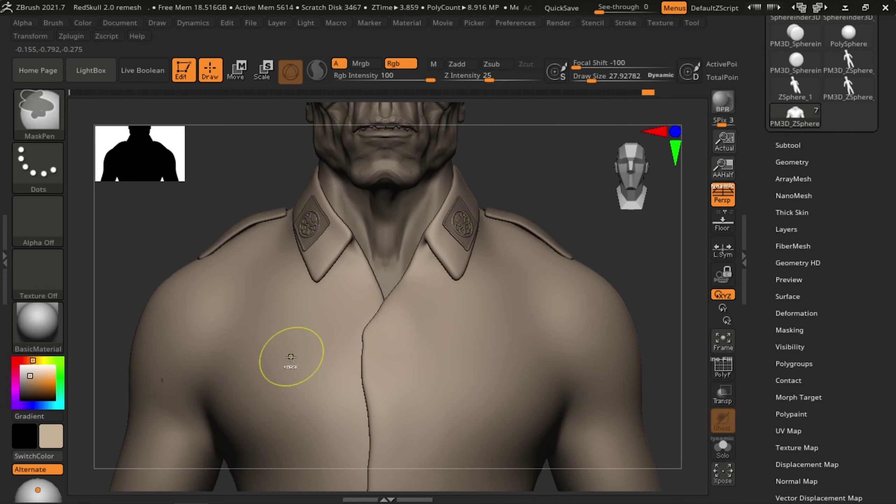
Try to make a round chest badge from a masked circle, using Panel Loops at thickness 0.00388, polish 5 and bevel 15
key("ctrl+i")
left_click(792, 162)
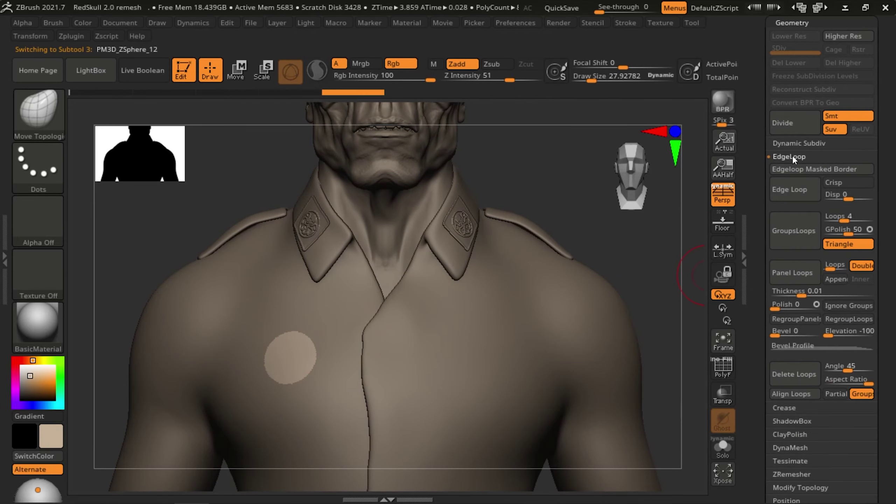
left_click(715, 369)
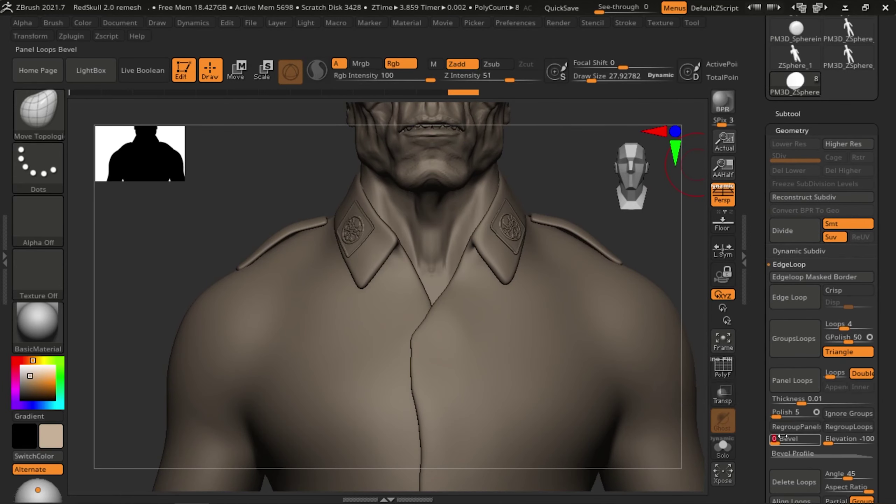
left_click_drag(582, 293, 533, 286)
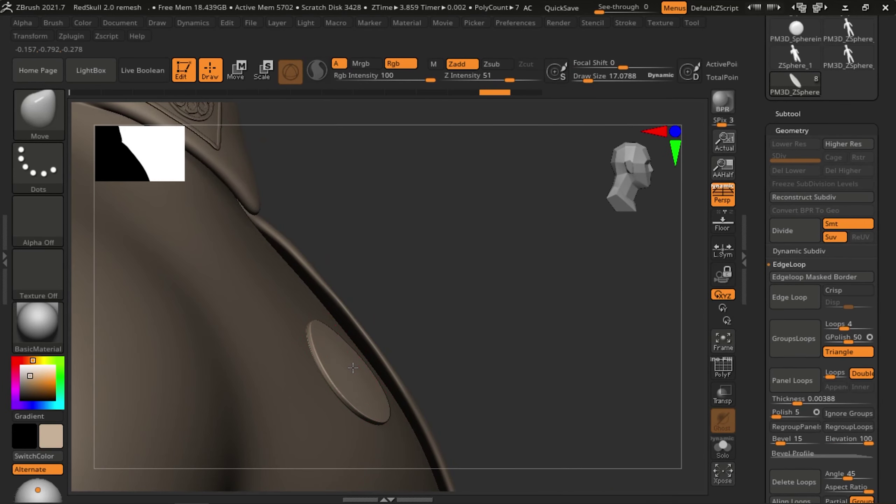
key("b")
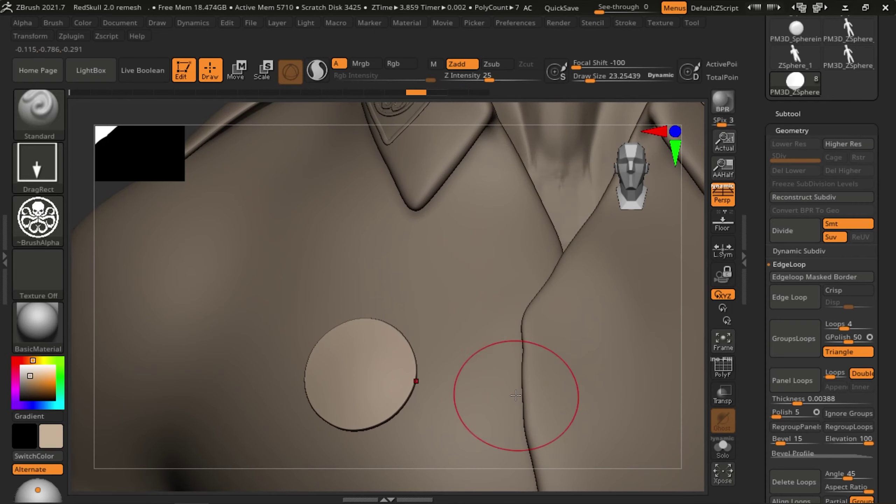
key("b")
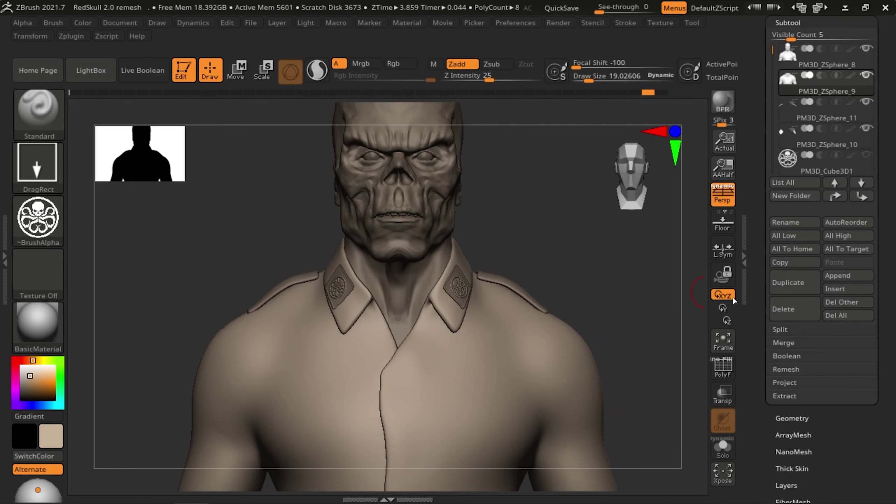
Insert a Sphere3D subtool, isolate it, and cut it down to a half sphere for a shirt button
left_click(848, 289)
left_click(301, 297)
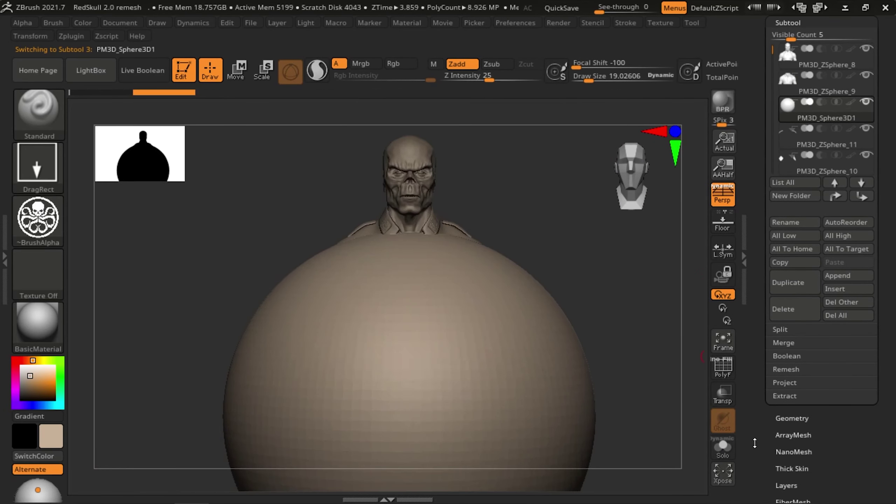
left_click(723, 447)
key("shift+f")
key("b")
key("z")
key("m")
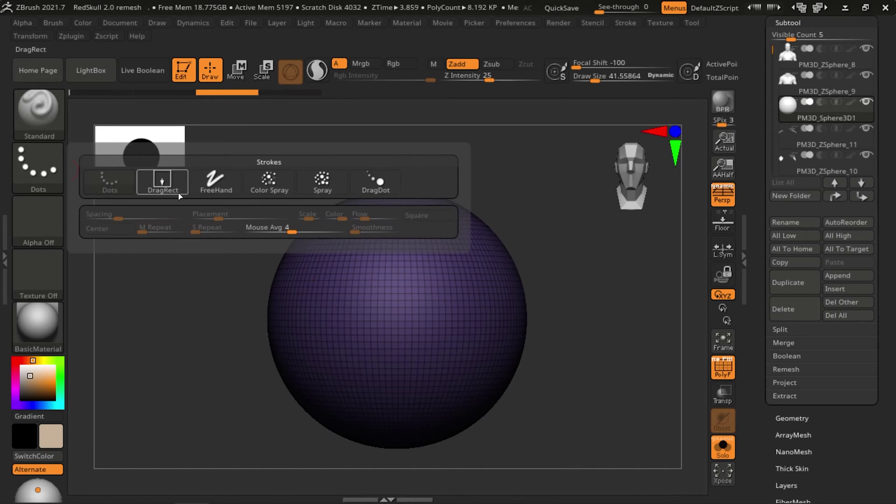
key("space")
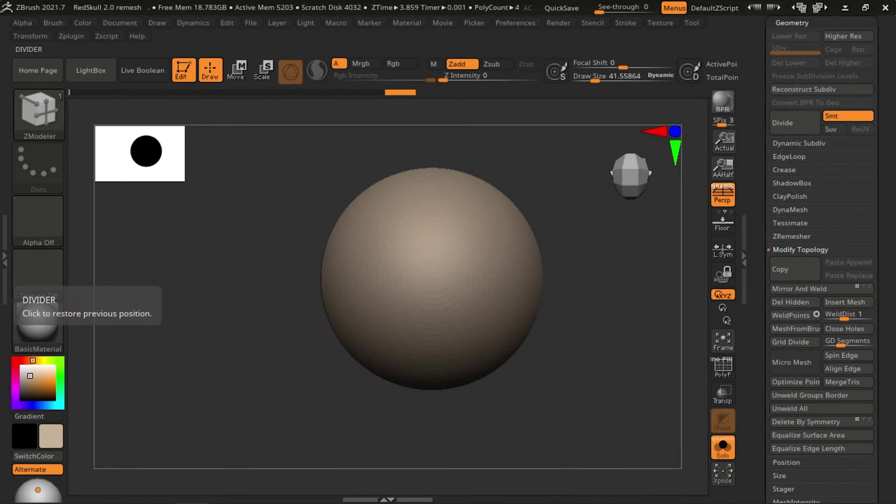
Place the half sphere as a button on the shirt front and copy it along the placket and onto the shoulder straps
left_click_drag(195, 345, 651, 376)
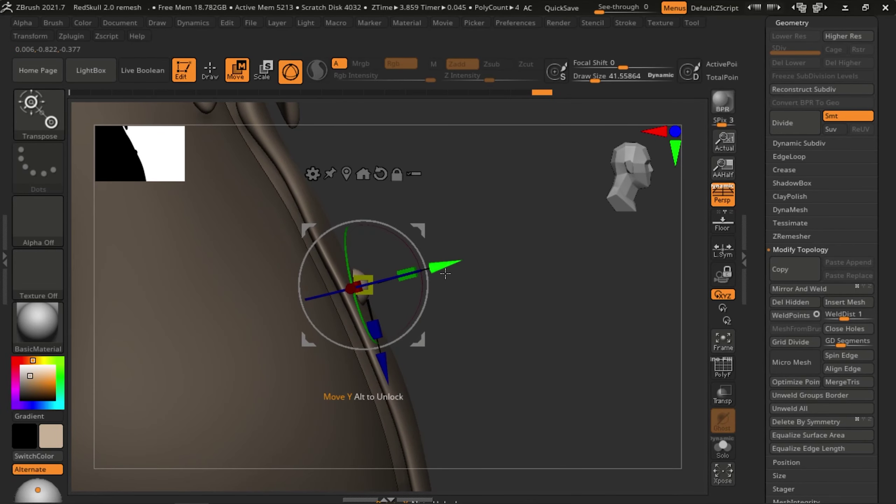
left_click(350, 280, "alt")
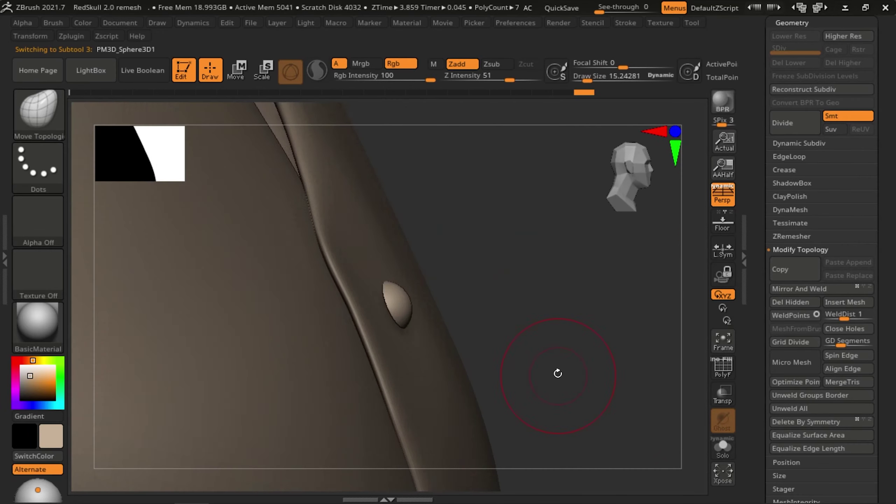
key("w")
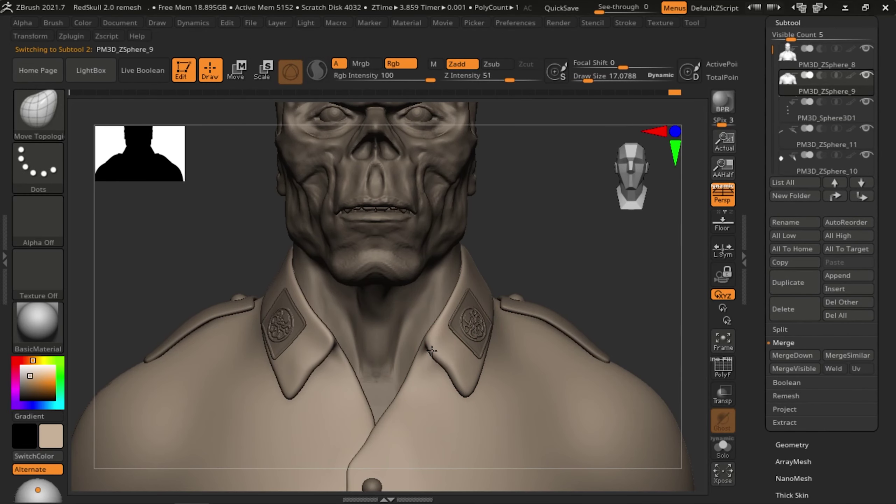
Try to sculpt a small buttonhole beside the shirt's top button
key("ctrl")
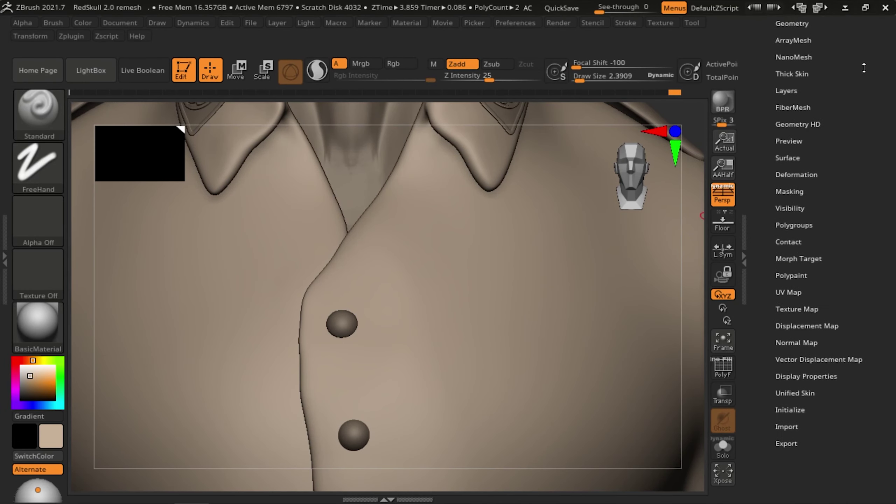
left_click(39, 112)
left_click(95, 37)
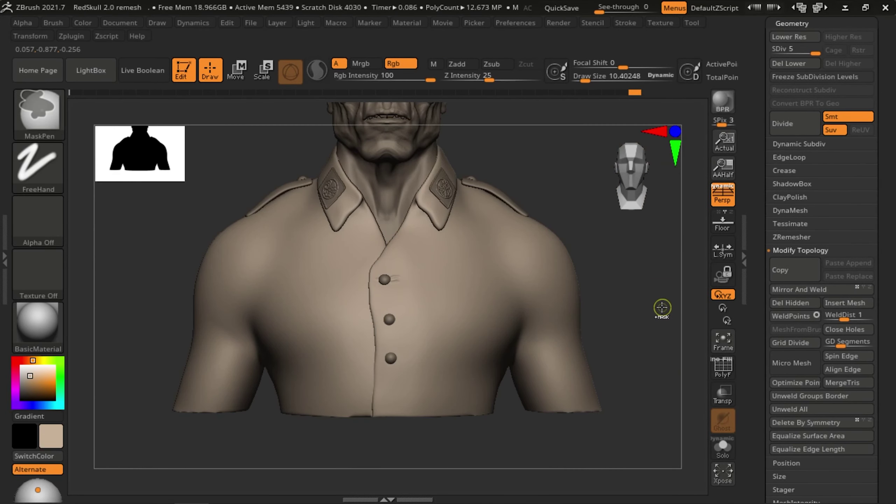
Refine the throat, chin and lips of the face with the Smooth, ClayBuildup and Move brushes
right_click_drag(660, 306, 632, 359, "ctrl")
right_click_drag(348, 204, 309, 263)
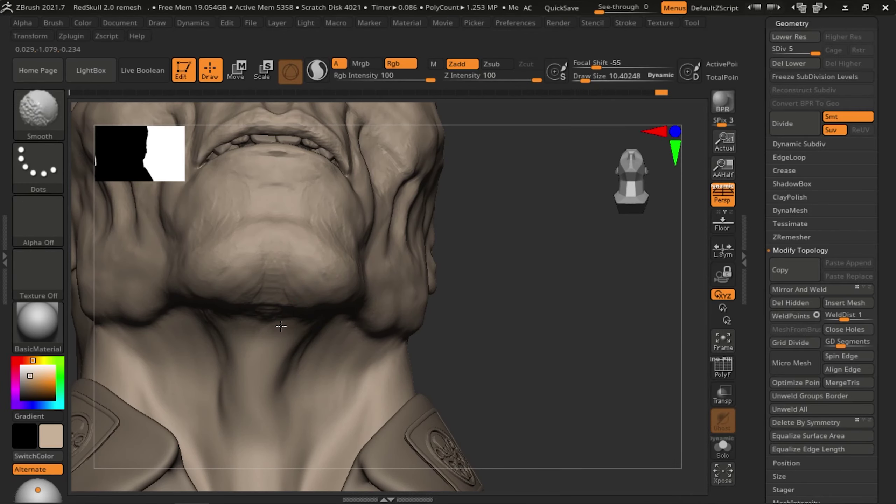
right_click_drag(281, 326, 357, 236)
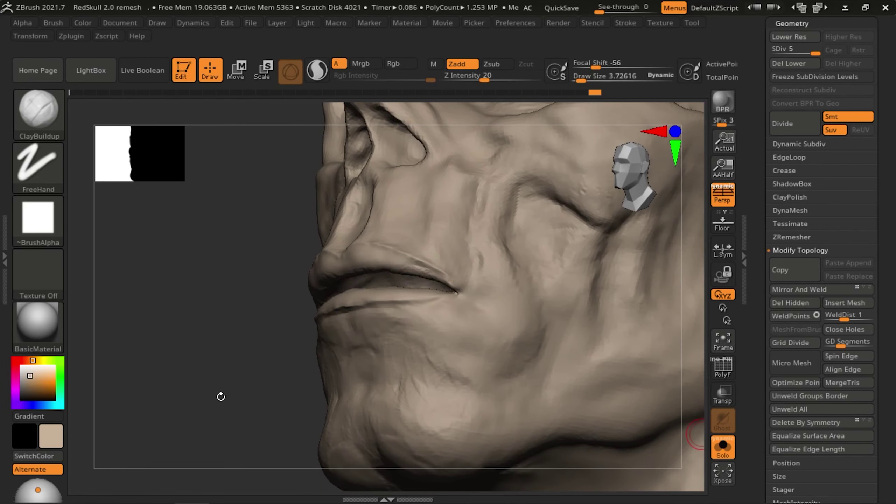
right_click_drag(220, 396, 612, 342)
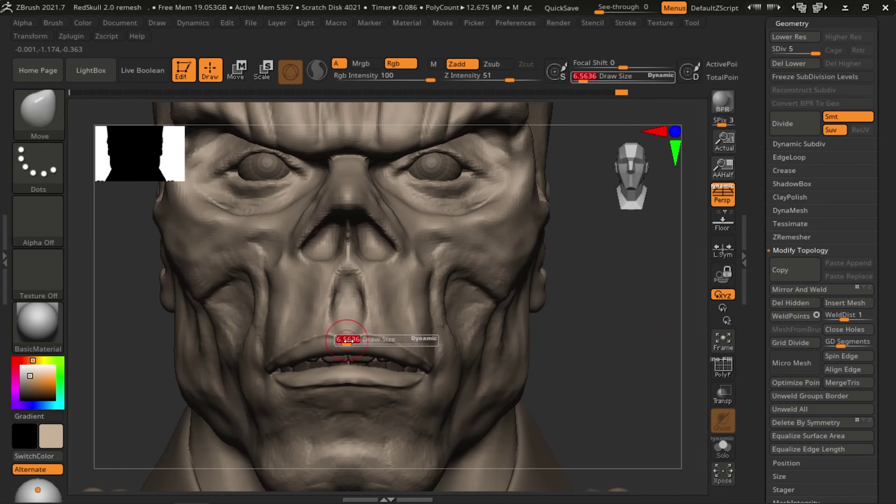
mouse_move(344, 336)
right_mouse_down()
mouse_move(596, 353)
mouse_move(626, 320)
mouse_move(471, 278)
mouse_move(406, 274)
mouse_move(356, 305)
mouse_move(340, 291)
mouse_move(351, 336)
right_mouse_up()
key("shift")
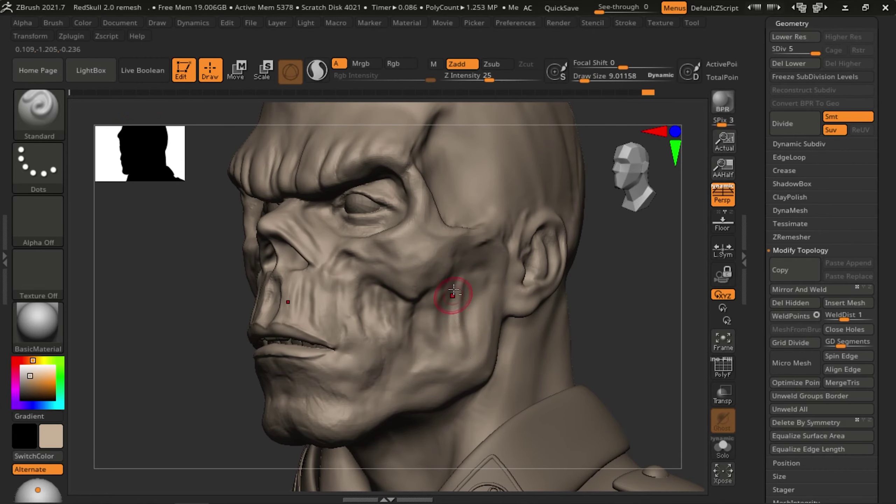
Sculpt fine creases around the eyelids and inner eye corners with small Standard and DamStandard brushes
mouse_move(454, 290)
right_mouse_down()
mouse_move(570, 340)
mouse_move(459, 283)
mouse_move(416, 248)
right_mouse_up()
key("s")
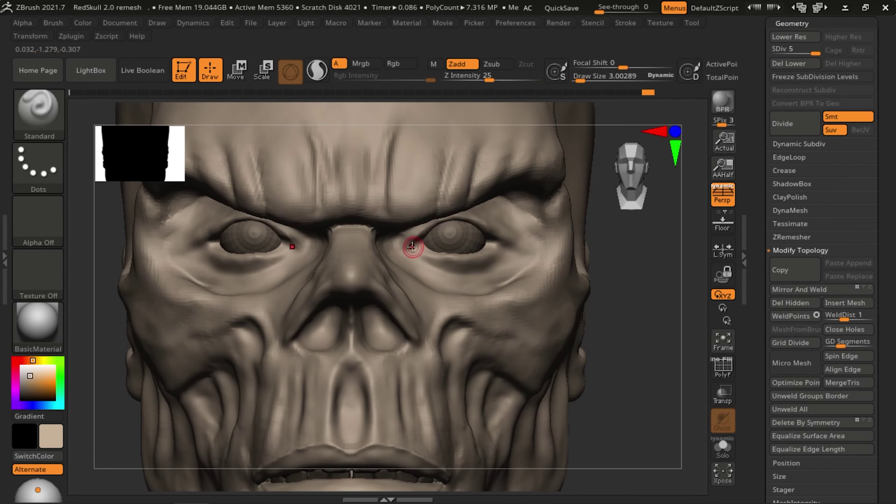
right_click_drag(459, 268, 648, 234)
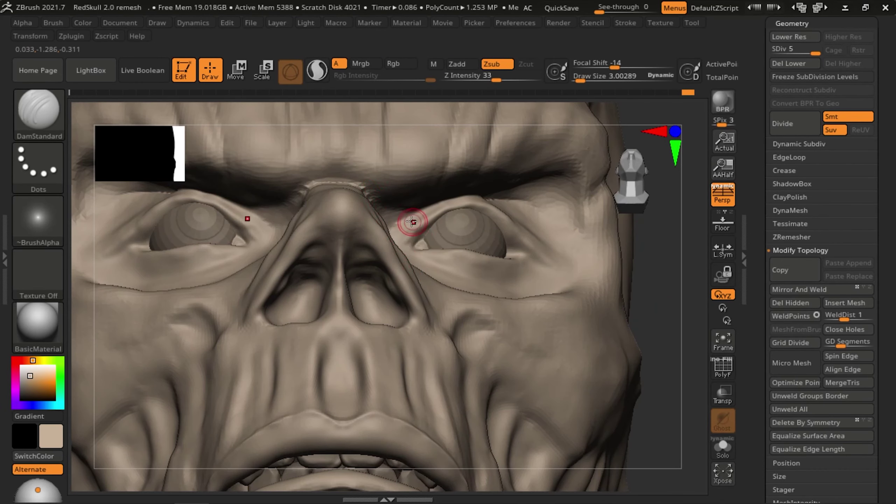
mouse_move(474, 148)
right_mouse_down("shift")
mouse_move(622, 334)
mouse_move(434, 297)
right_mouse_up("shift")
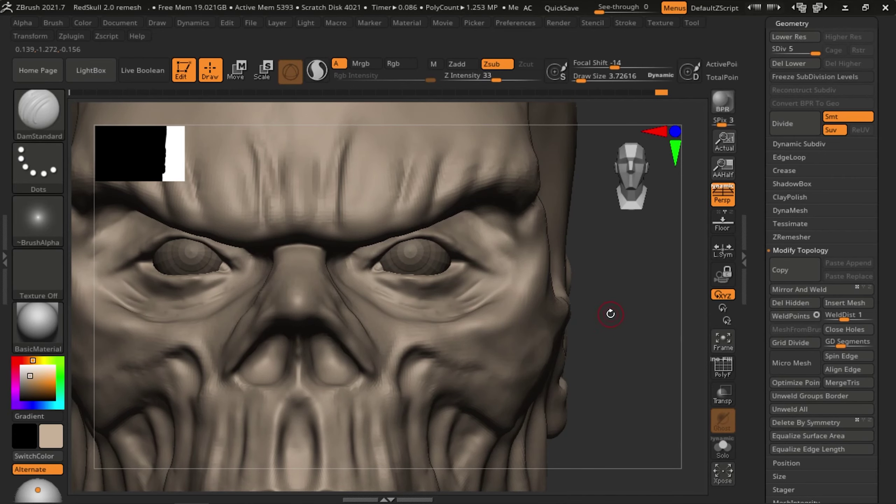
mouse_move(611, 313)
right_mouse_down()
mouse_move(469, 235)
mouse_move(487, 216)
mouse_move(607, 320)
right_mouse_up()
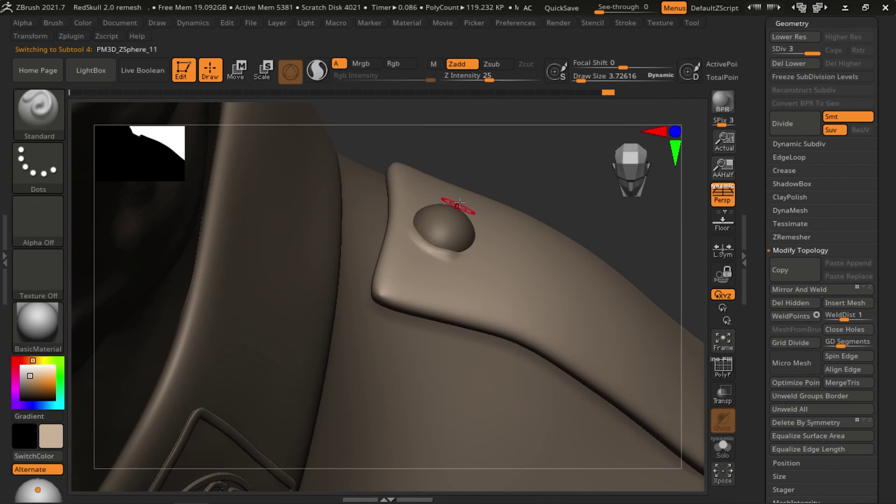
Indent the shoulder strap around its button and sculpt soft folds across the shirt's chest using the Standard brush at Z Intensity 14
mouse_move(456, 201)
right_mouse_down()
mouse_move(456, 256)
mouse_move(498, 214)
mouse_move(590, 254)
right_mouse_up()
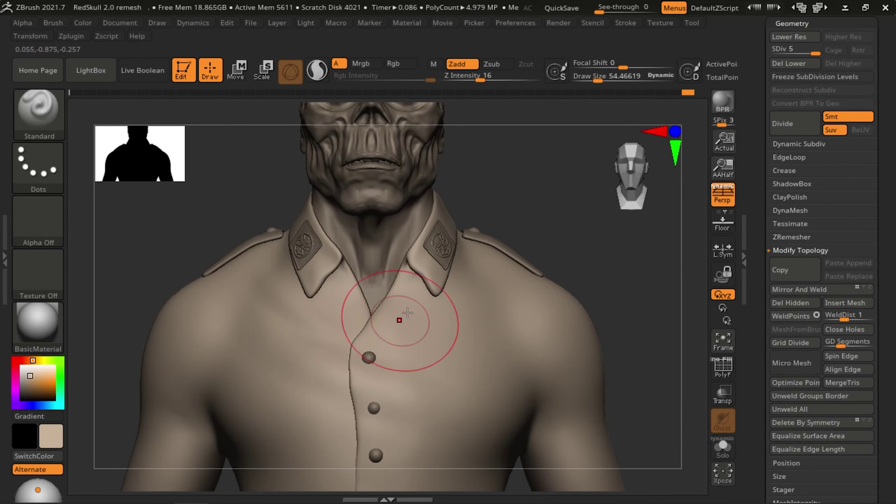
mouse_move(490, 340)
right_mouse_down()
mouse_move(600, 290)
mouse_move(632, 314)
mouse_move(280, 353)
mouse_move(320, 400)
mouse_move(466, 426)
mouse_move(476, 390)
mouse_move(246, 349)
right_mouse_up()
key("ctrl")
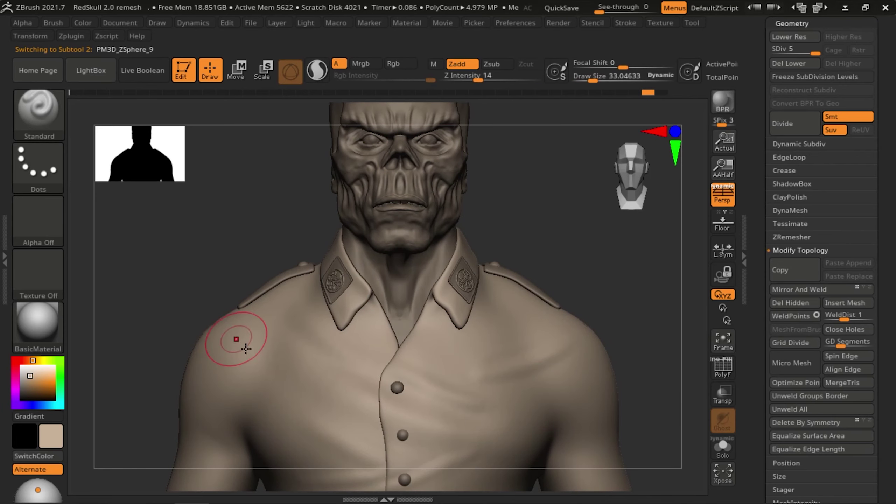
mouse_move(423, 374)
right_mouse_down()
mouse_move(606, 296)
mouse_move(522, 387)
mouse_move(590, 294)
right_mouse_up()
key("shift")
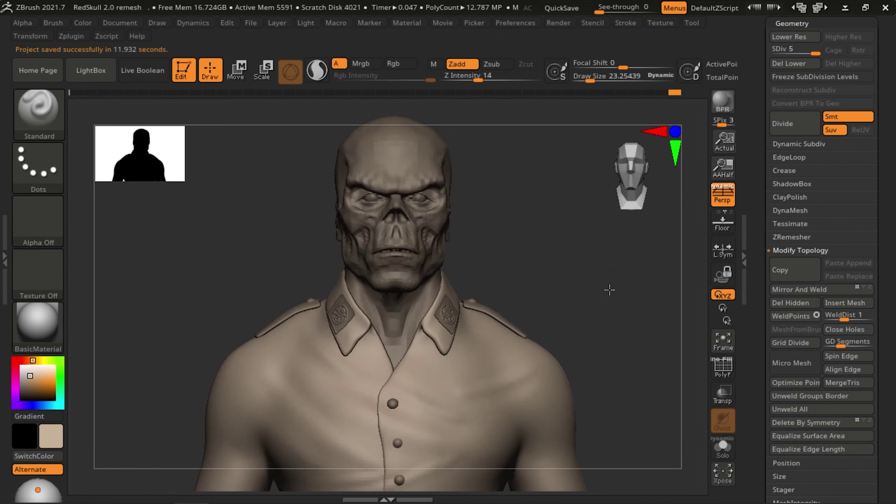
Isolate the flat Hydra emblem subtool, give it thickness and round its edges
key("w")
key("f")
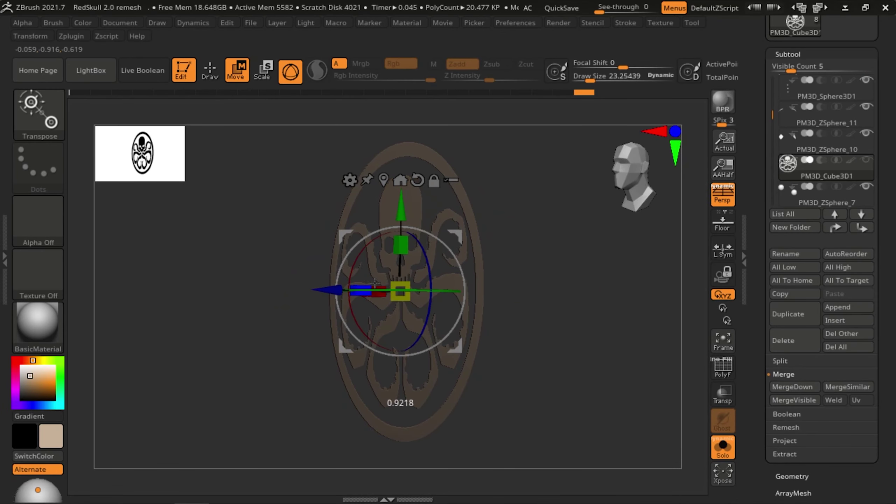
left_click(793, 476)
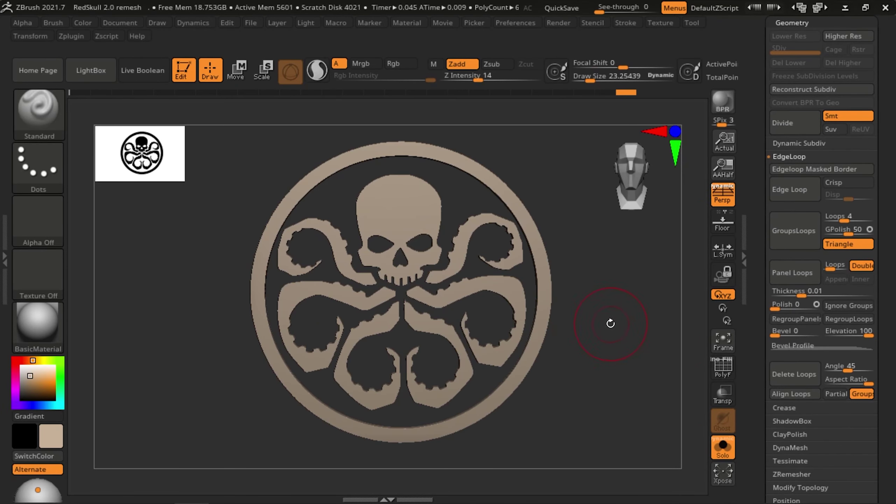
left_click(813, 226)
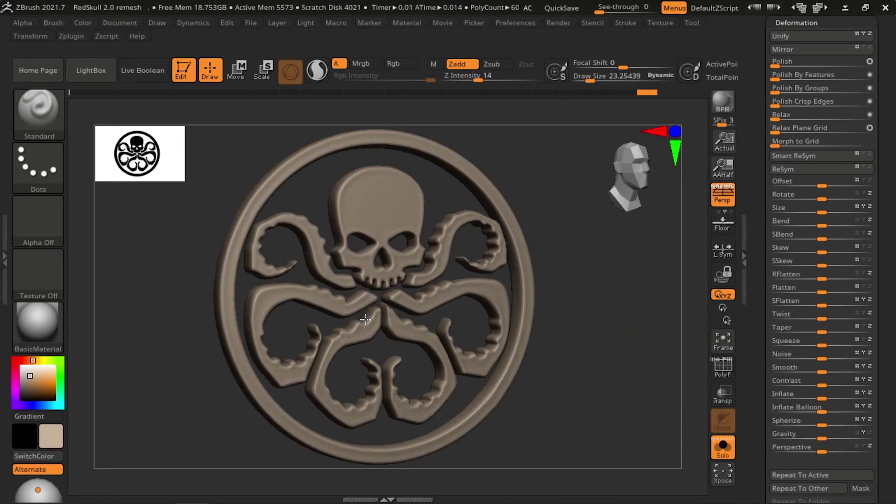
Insert a Cylinder Pipe ring at the top of the Hydra emblem's rim as a pendant loop
key("b")
left_click(529, 410)
key("b")
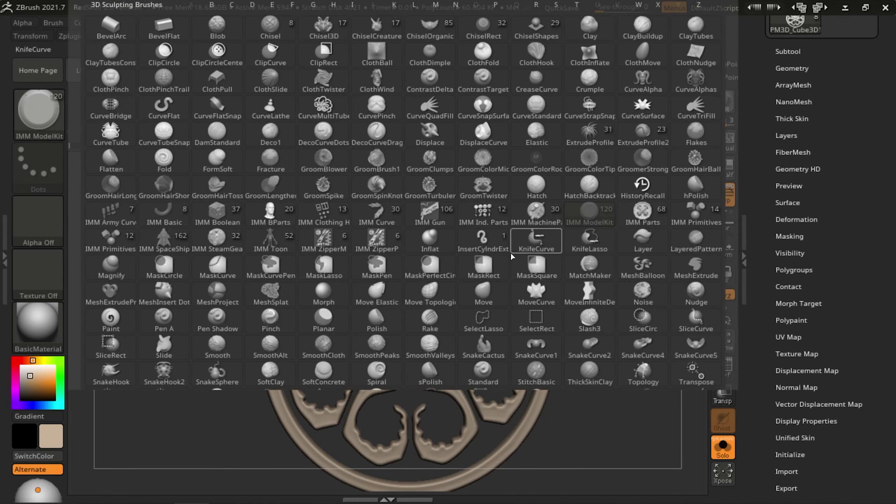
key("i")
key("p")
left_click_drag(374, 273, 600, 321)
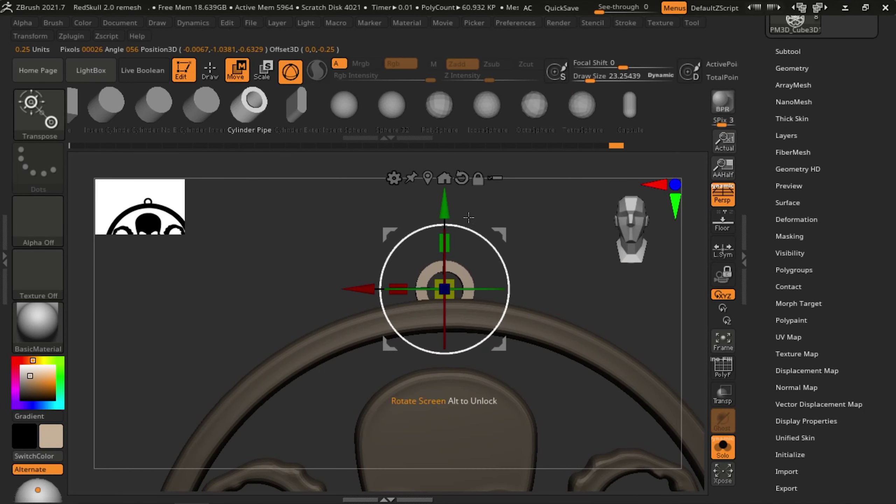
key("shift+ctrl+s")
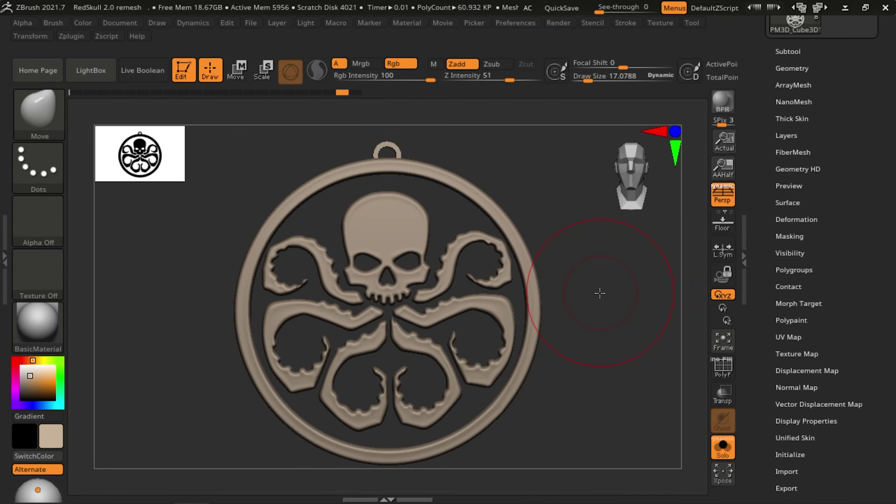
left_click_drag(507, 185, 538, 311, "ctrl")
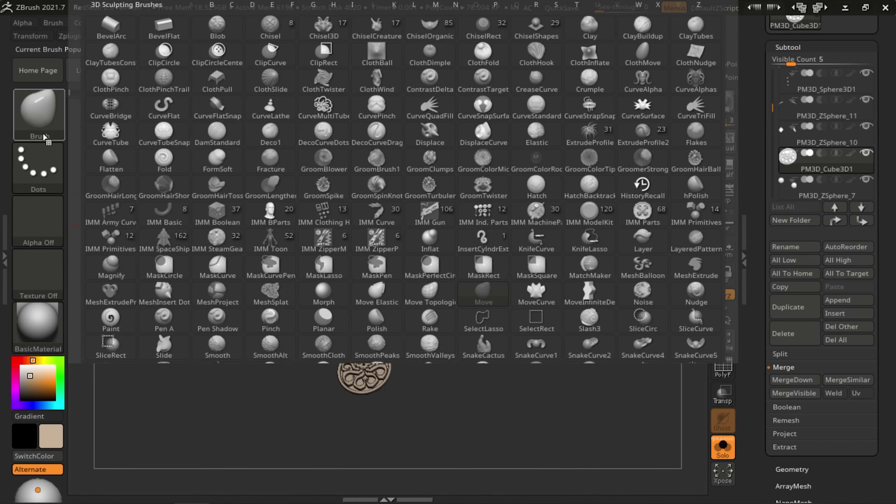
Place the Hydra pendant below the collar opening and hang it from a twisted rope cord around the neck
left_click(400, 367)
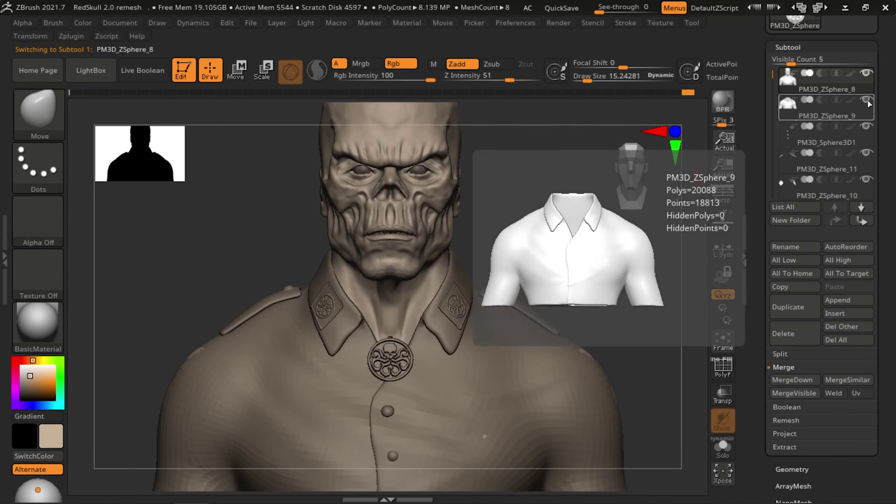
key("b")
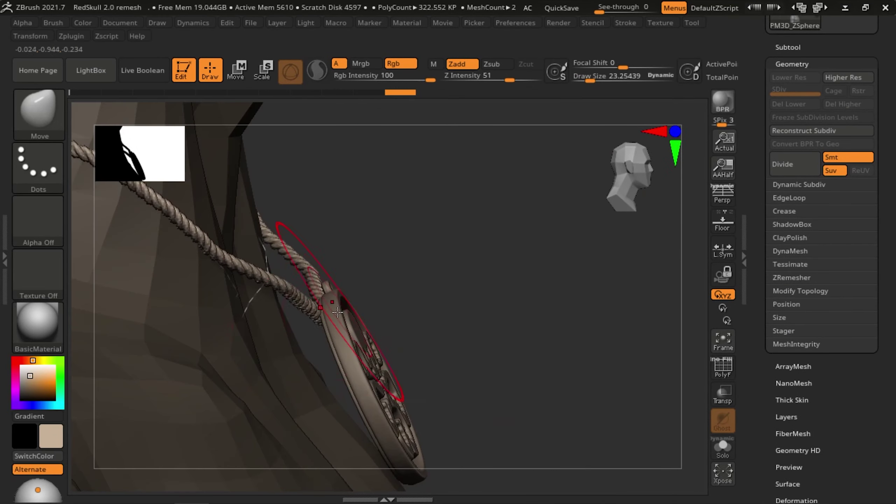
left_click(730, 369)
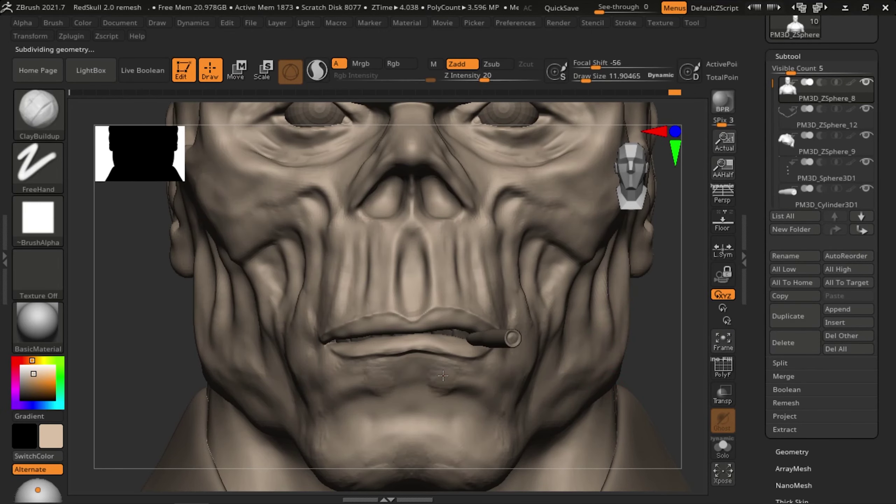
Detail the lips and the wrinkles around the eyes with small Standard and DamStandard brushes
key("b")
key("s")
key("t")
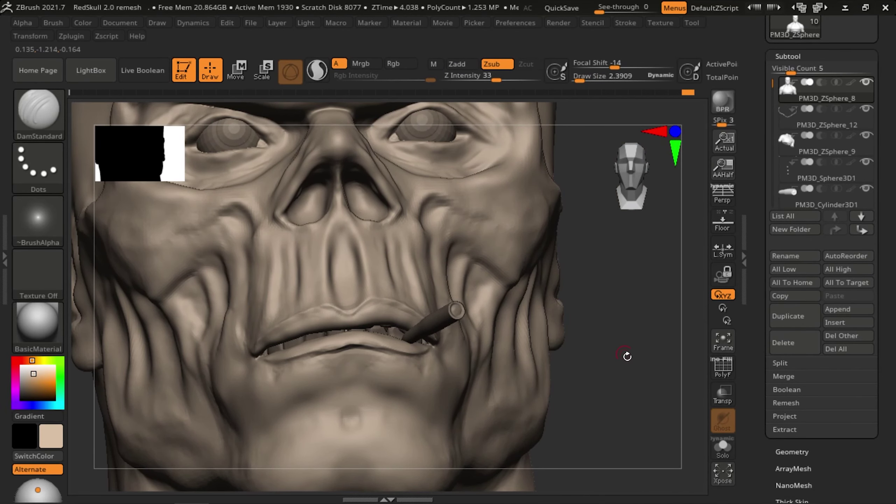
left_click_drag(627, 356, 621, 386)
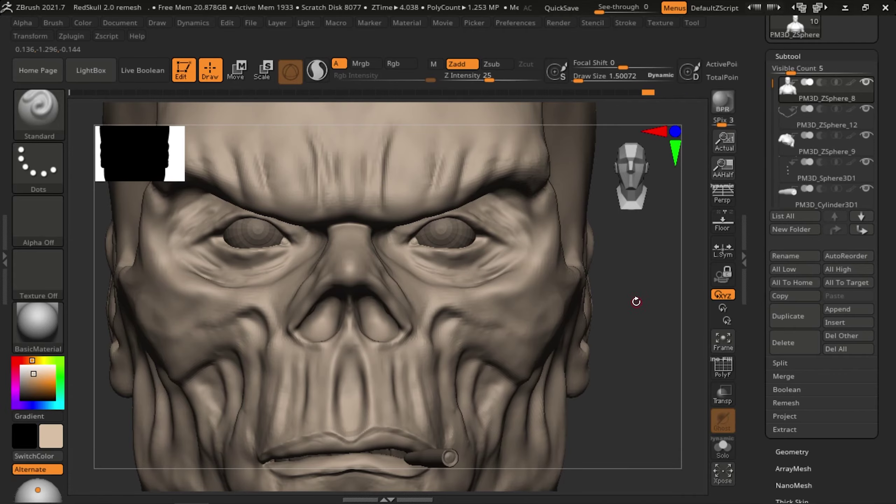
left_click_drag(636, 302, 345, 242)
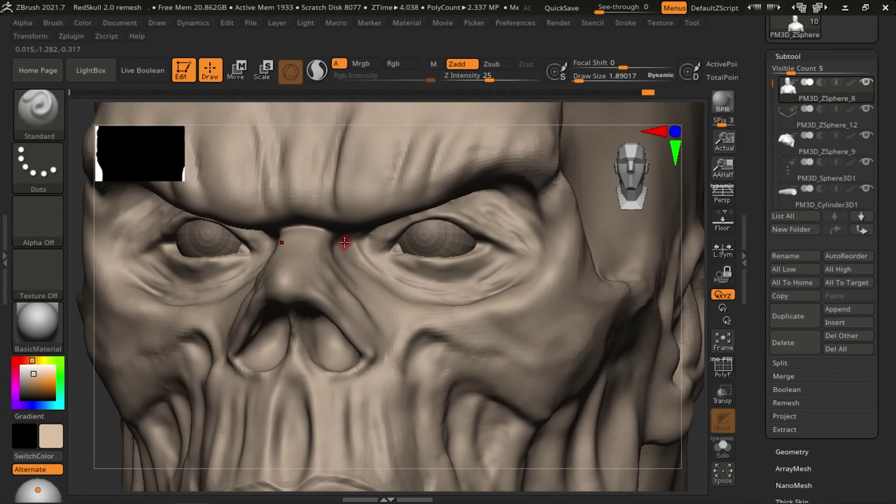
left_click_drag(476, 295, 610, 333)
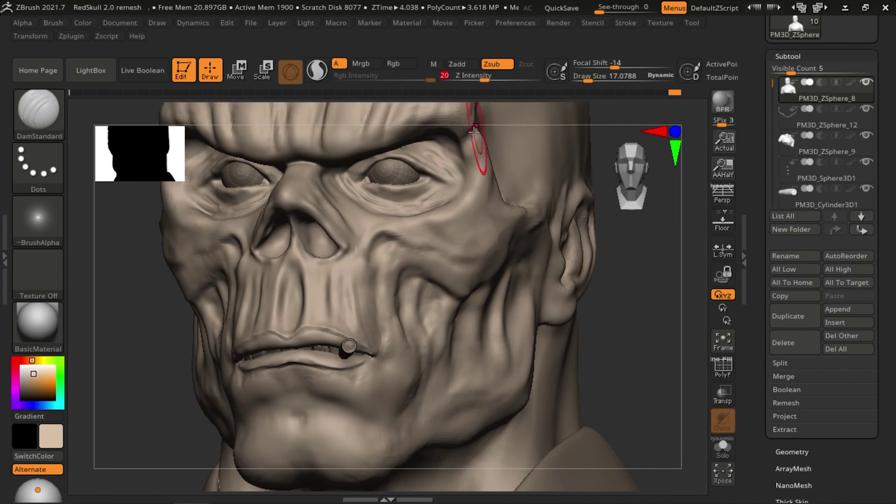
Texture the head's skin with DamStandard using a Spray stroke, a streaky line alpha, draw size about 17 and Z Intensity 13
mouse_move(474, 132)
left_mouse_down()
mouse_move(334, 268)
mouse_move(395, 360)
mouse_move(418, 358)
mouse_move(265, 357)
mouse_move(436, 266)
mouse_move(626, 297)
mouse_move(586, 314)
mouse_move(615, 294)
mouse_move(494, 247)
mouse_move(431, 203)
left_mouse_up()
key("w")
left_click(614, 294, "alt")
key("q")
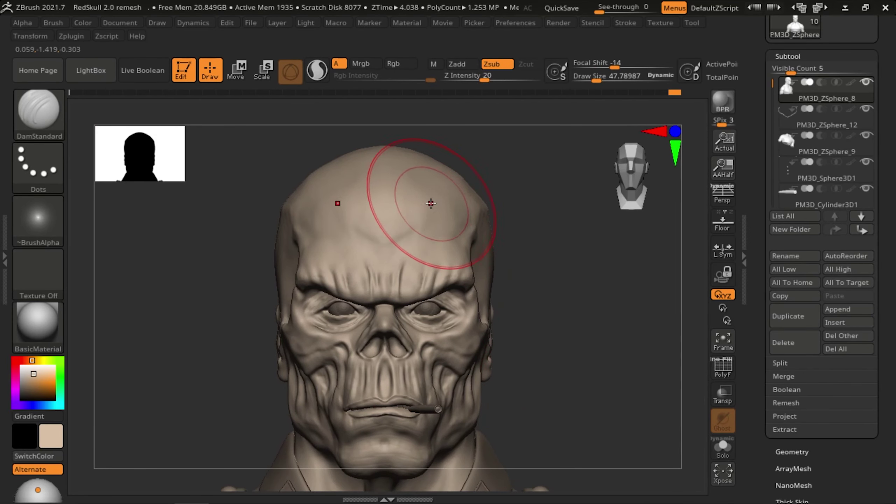
left_click(39, 166)
left_click(38, 219)
left_click_drag(596, 80, 588, 80)
left_click_drag(484, 81, 477, 80)
left_click_drag(316, 180, 348, 360)
mouse_move(349, 361)
right_mouse_down()
mouse_move(585, 326)
mouse_move(592, 284)
mouse_move(524, 235)
mouse_move(549, 324)
right_mouse_up()
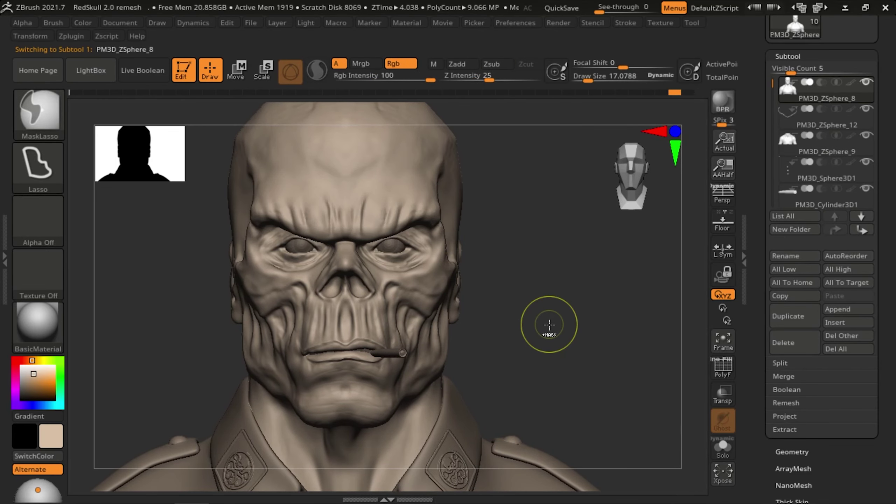
Select the shirt subtool and unwrap its UVs
right_click_drag(687, 98, 550, 314)
left_click(550, 315, "alt")
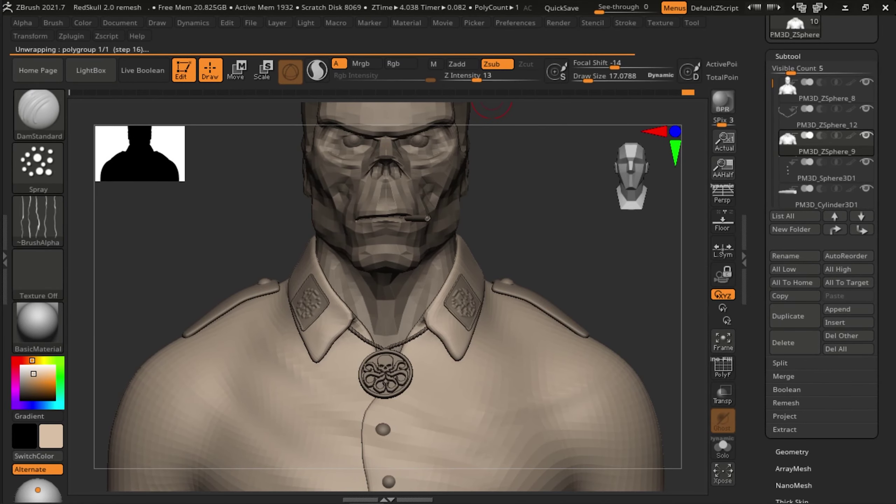
left_click(418, 358, "alt")
right_click_drag(563, 279, 594, 293)
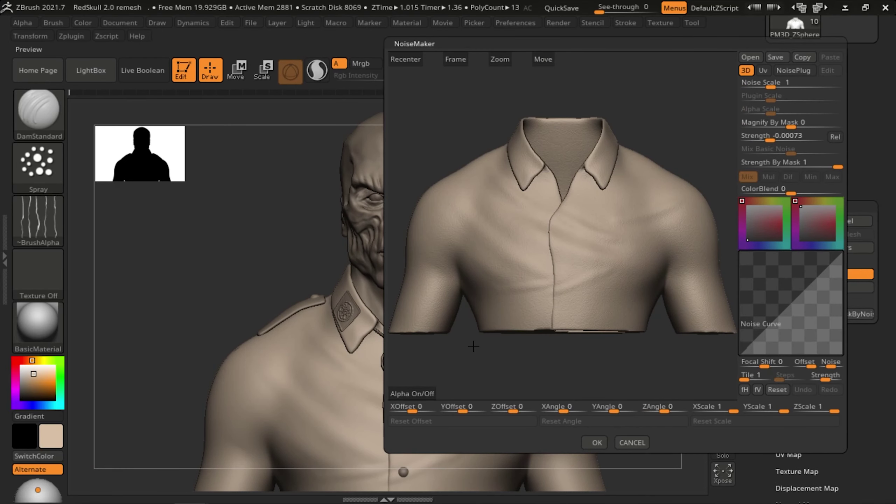
Try to give the shirt a fabric texture in NoiseMaker with a fabric alpha and noise scale 0
left_click(763, 71)
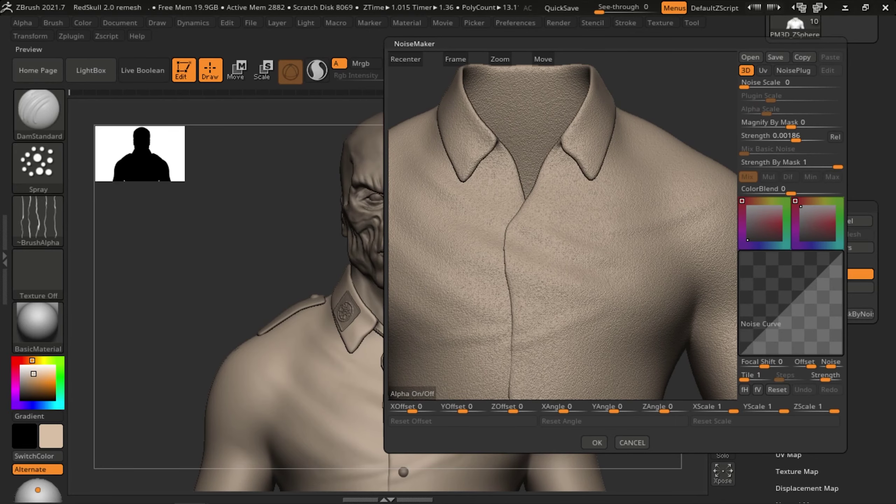
left_click_drag(766, 113, 759, 113)
left_click_drag(794, 137, 769, 137)
left_click_drag(762, 109, 776, 111)
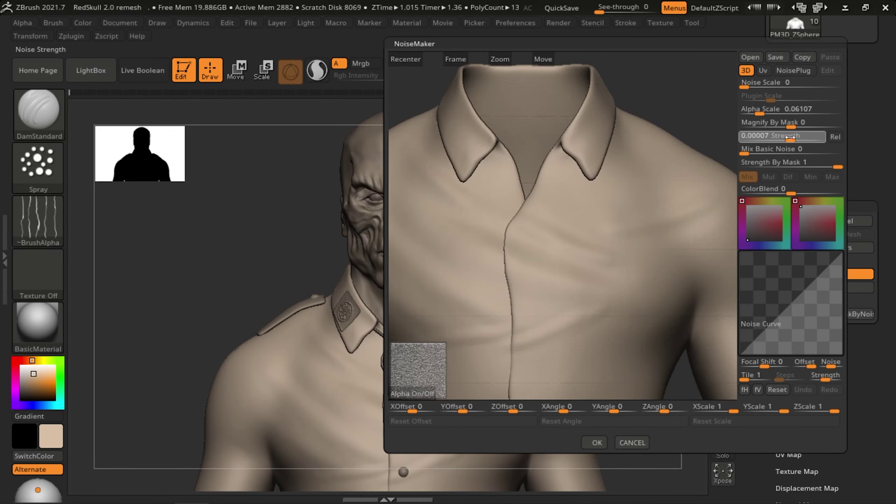
left_click(632, 443)
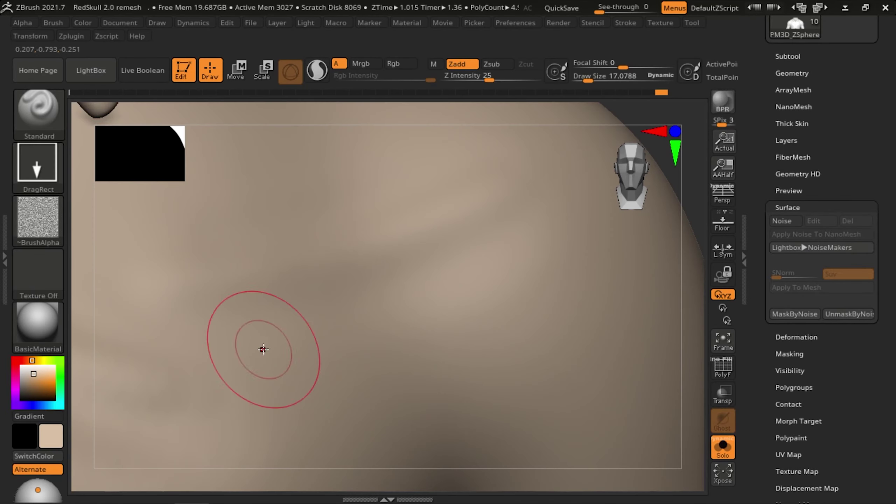
Try stamping a grainy fabric alpha on the shirt with the Standard brush, DragRect stroke and Z Intensity 25, and adjust the alpha
left_click_drag(263, 349, 317, 399)
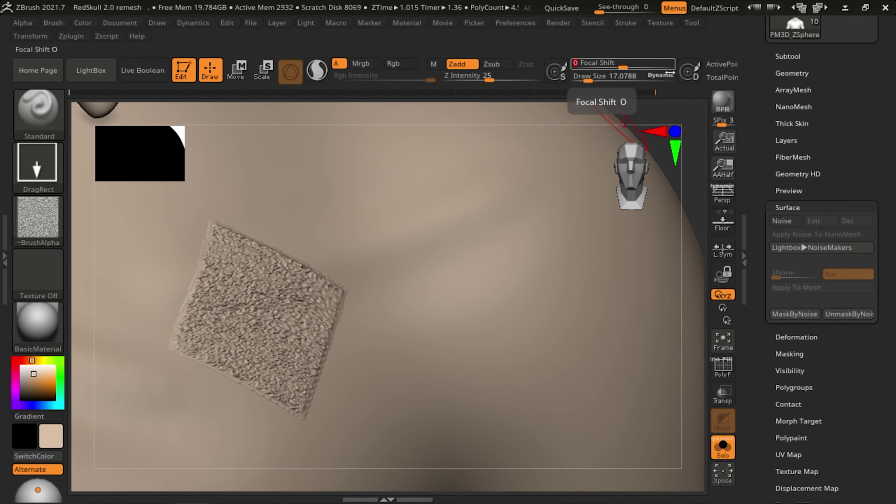
key("ctrl+z")
left_click(22, 22)
left_click_drag(52, 336, 54, 337)
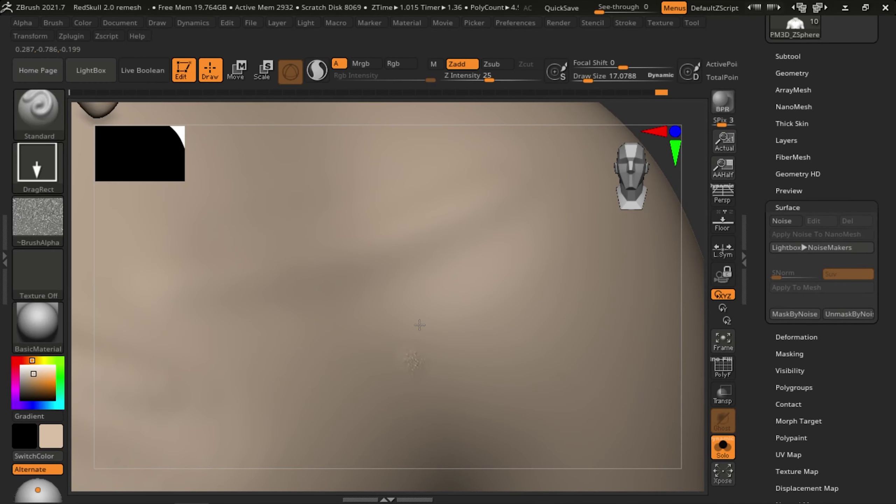
left_click(64, 349)
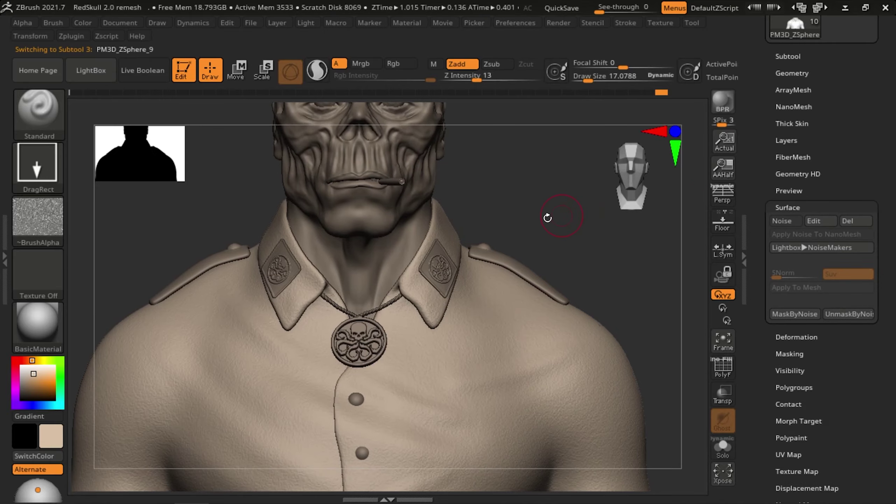
Load skin-detail brushes, including 18-Randon_Pores and 25-Skin_pattern, from the brush library and add surface detail to the head
left_click(39, 125)
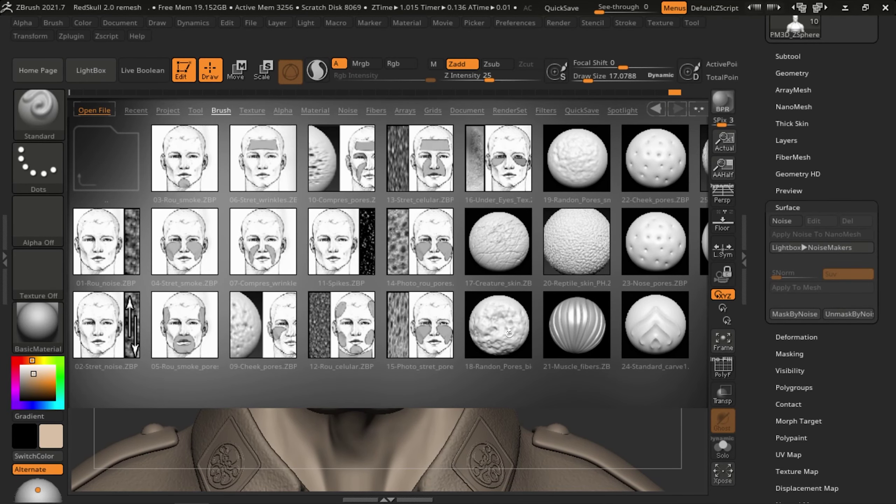
double_click(509, 333)
mouse_move(394, 395)
left_mouse_down()
mouse_move(626, 304)
mouse_move(399, 232)
left_mouse_up()
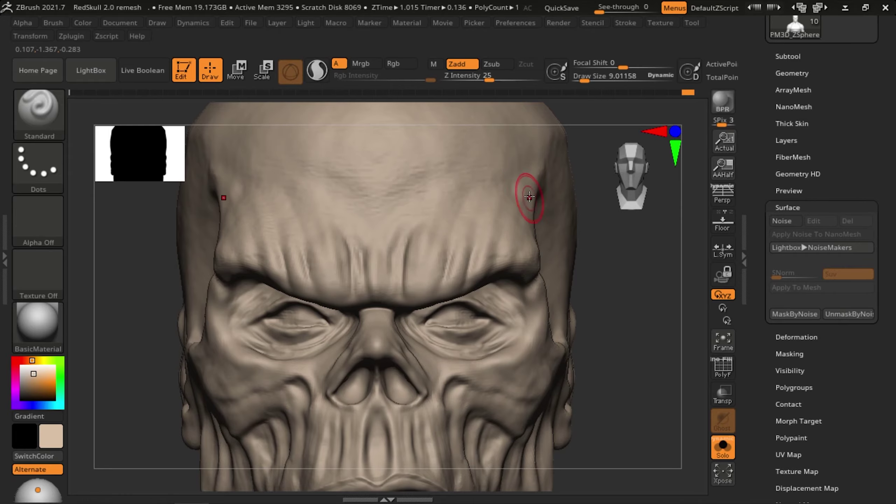
left_click(91, 71)
double_click(436, 160)
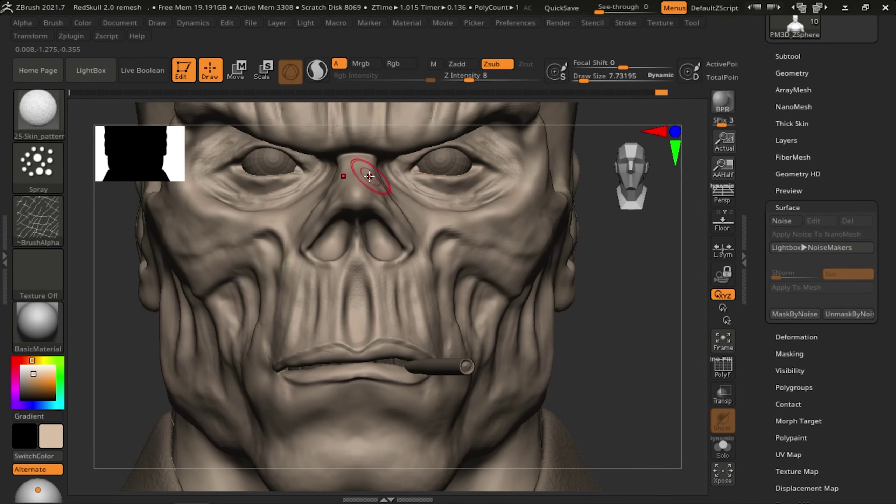
Spray skin texture on the face and forehead using 25-Skin_pattern at Z Intensity 8 and 17-Creature_skin at 14, both subtractive
left_click_drag(367, 177, 367, 78, "alt")
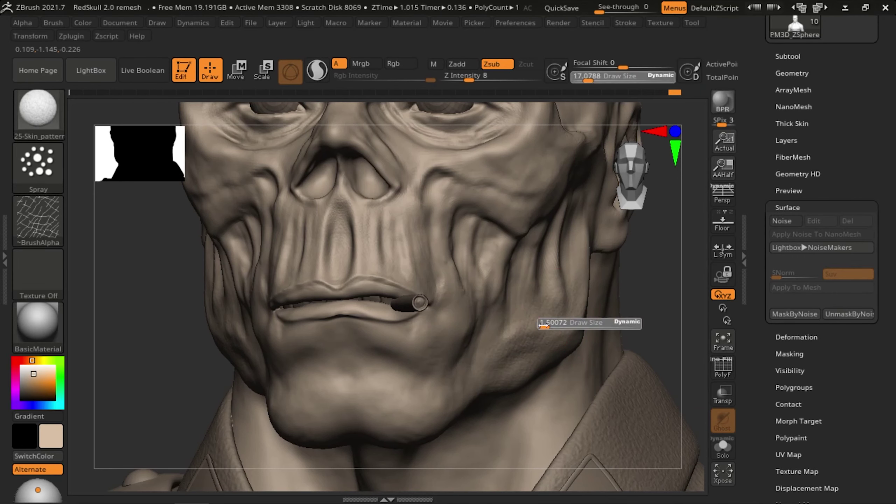
key("b")
key("m")
key("p")
mouse_move(440, 310)
left_mouse_down("alt")
mouse_move(592, 285)
mouse_move(373, 146)
left_mouse_up("alt")
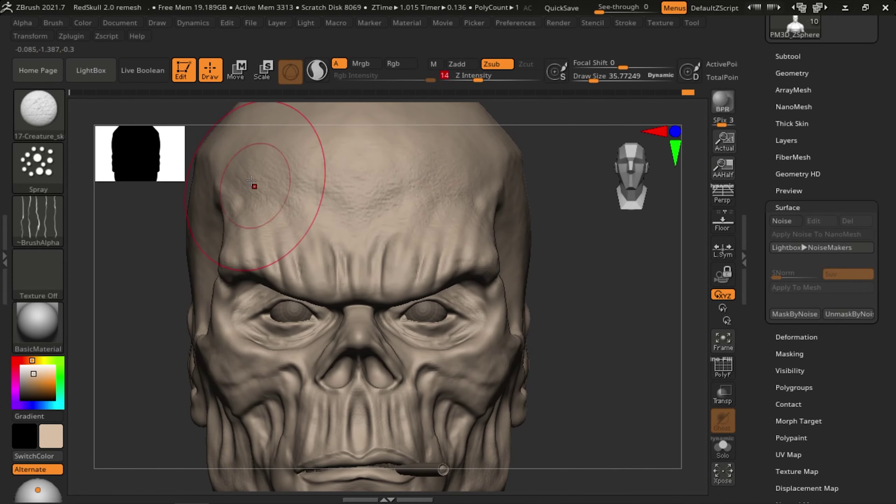
Carve fine vertical creases into both lips with DamStandard at draw size about 1.9 and Z Intensity 33
key("b")
key("s")
key("t")
mouse_move(436, 314)
left_mouse_down()
mouse_move(610, 350)
mouse_move(586, 352)
mouse_move(640, 370)
mouse_move(392, 352)
mouse_move(419, 360)
left_mouse_up()
key("b")
key("d")
key("s")
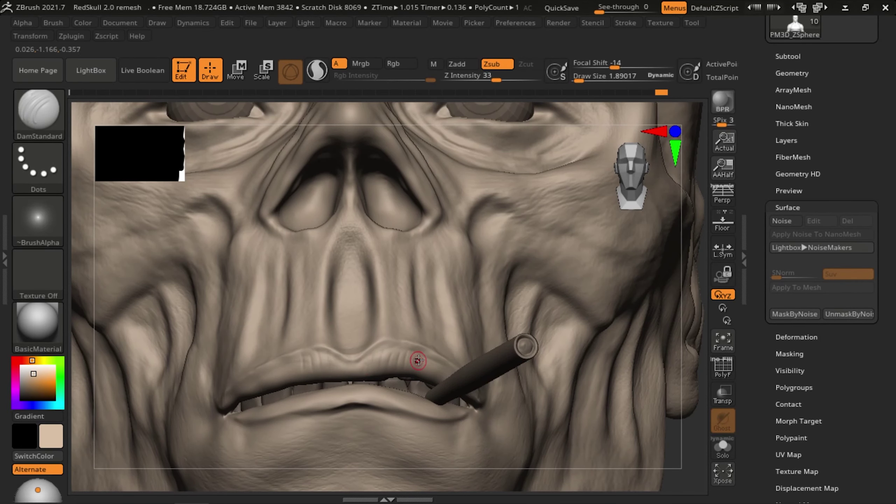
left_click_drag(367, 394, 385, 339)
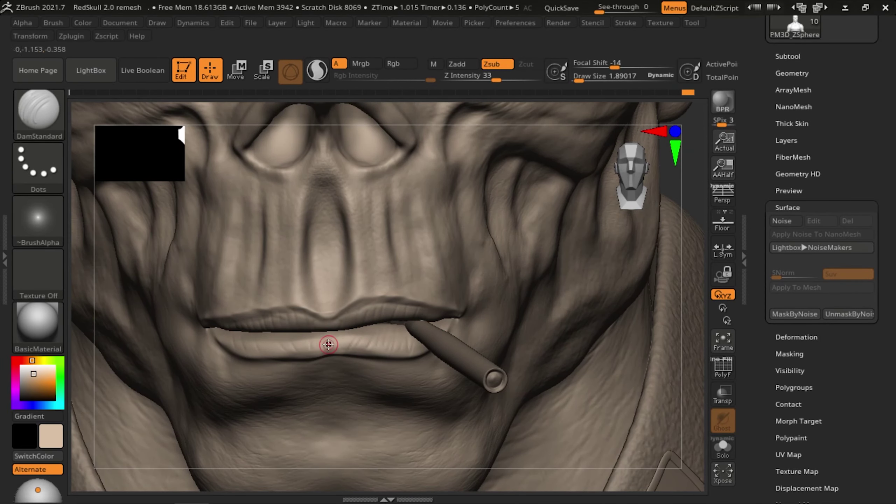
Isolate the eyeballs, switch to the Paint brush and give the eyes a white base with a glossy material
key("f")
left_click(723, 447)
left_click(794, 272)
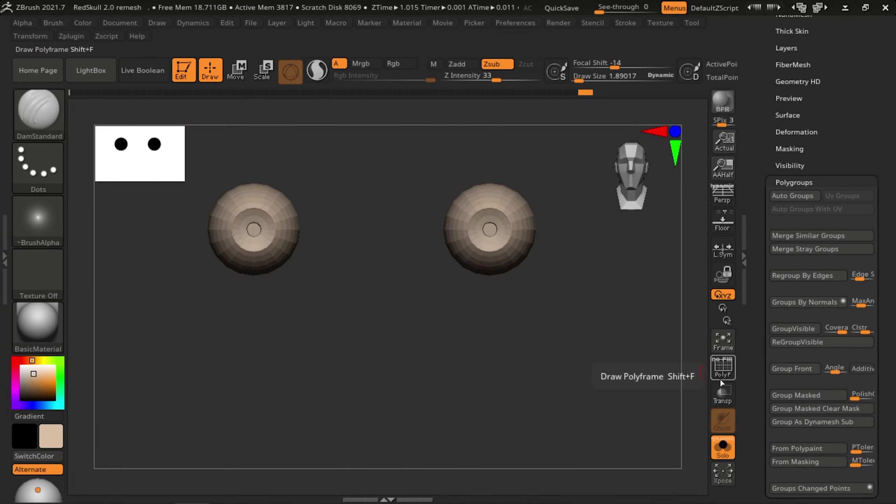
key("b")
key("p")
key("a")
left_click(722, 447)
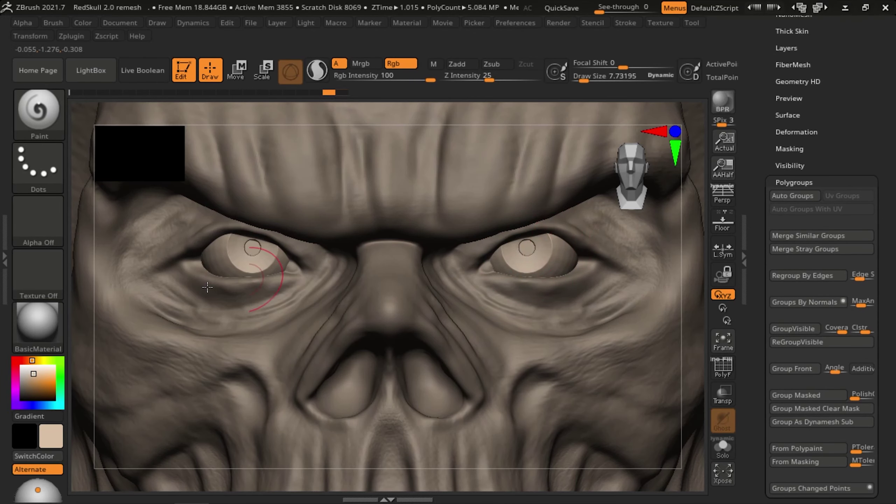
left_click(38, 325)
left_click(58, 391)
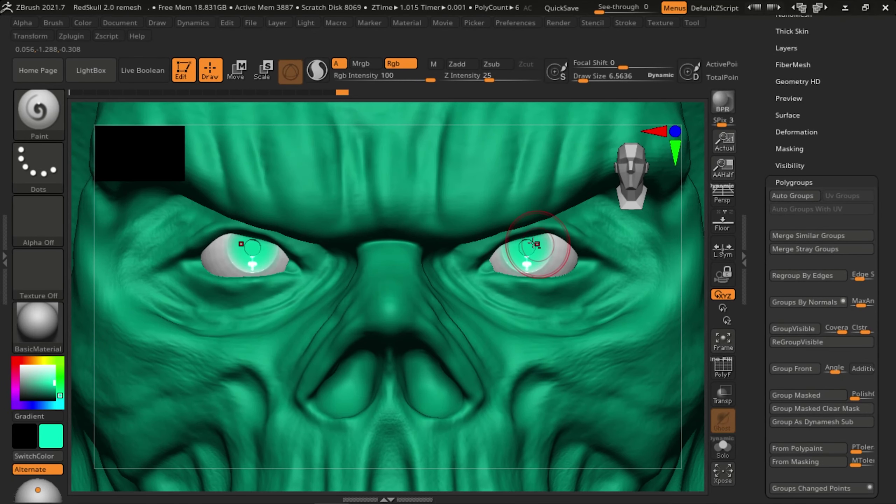
Paint the eyeball's whole iris blue with the Paint brush at Rgb Intensity 100
left_click(35, 405)
left_click(40, 384)
left_click(722, 447)
mouse_move(510, 305)
right_mouse_down("ctrl")
mouse_move(493, 258)
mouse_move(455, 279)
right_mouse_up("ctrl")
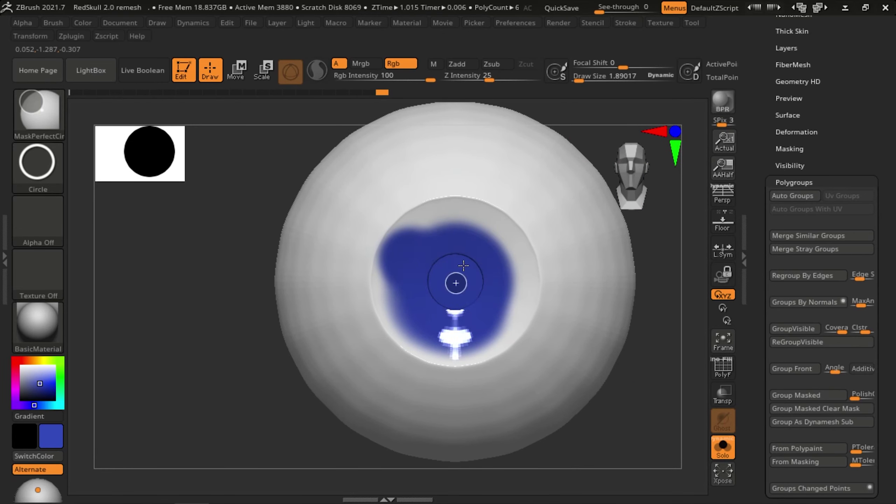
key("b")
key("p")
key("a")
left_click_drag(456, 281, 584, 383)
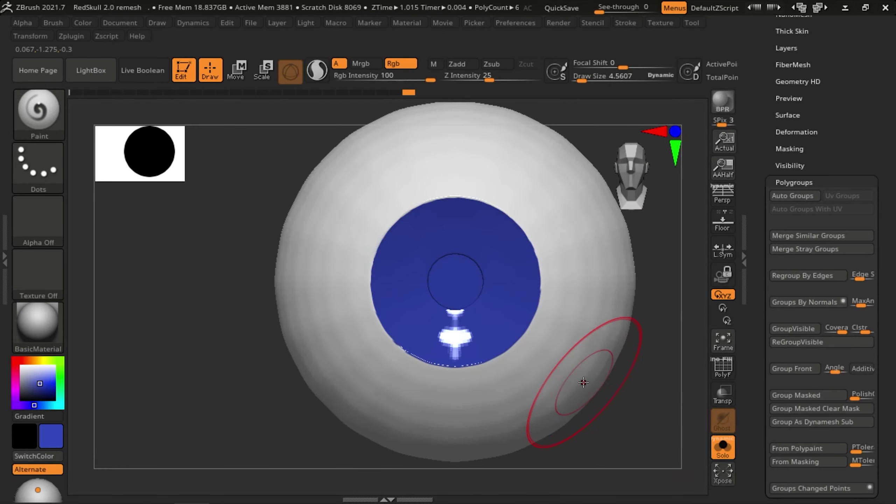
Paint a round black pupil in the center of the iris and shade the iris with darker and lighter blue
left_click(454, 279)
key("s")
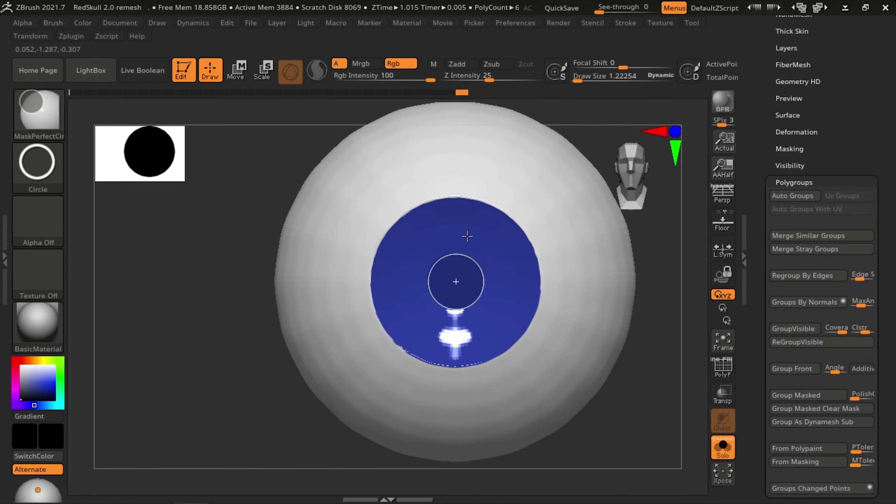
key("alt+a")
left_click(485, 322)
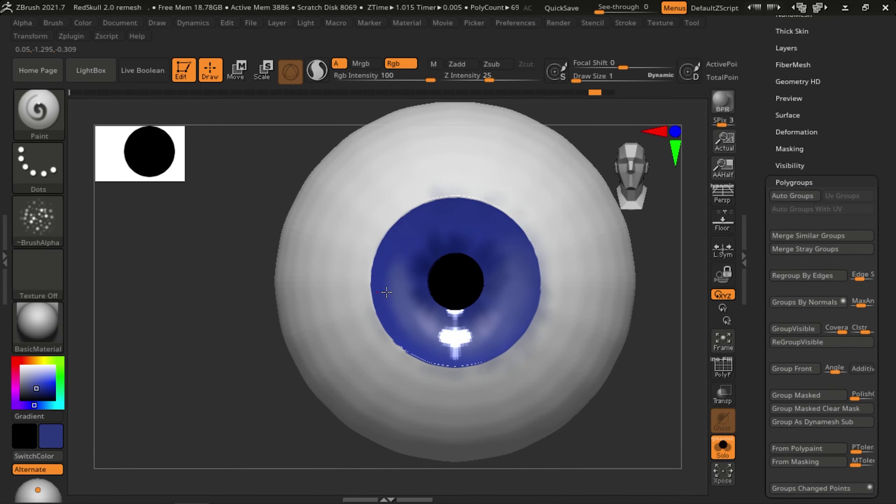
left_click_drag(540, 299, 540, 351)
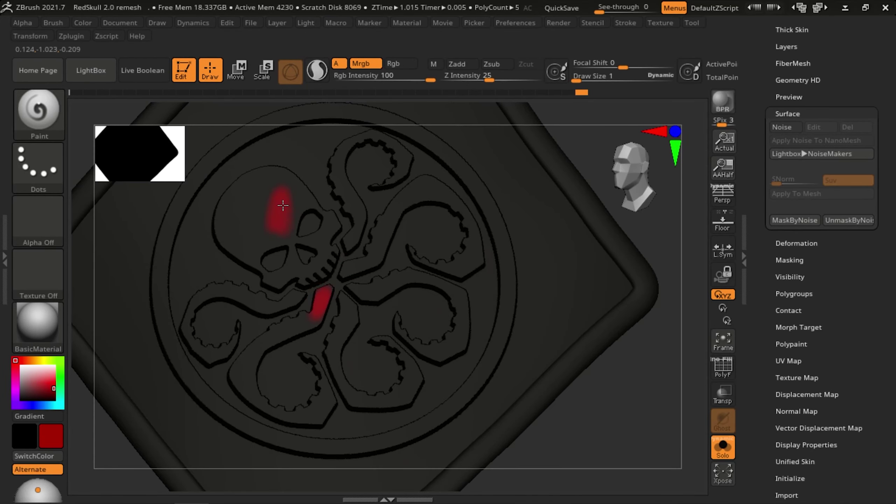
Step the collar patch back through its undo history to the blank state without the Hydra emblem
scroll(846, 229, "down", 2)
left_click(846, 228)
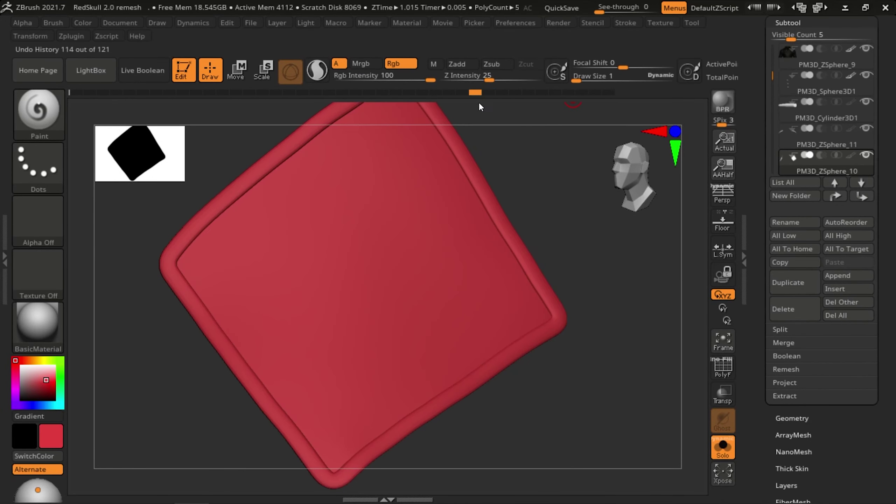
left_click(489, 92)
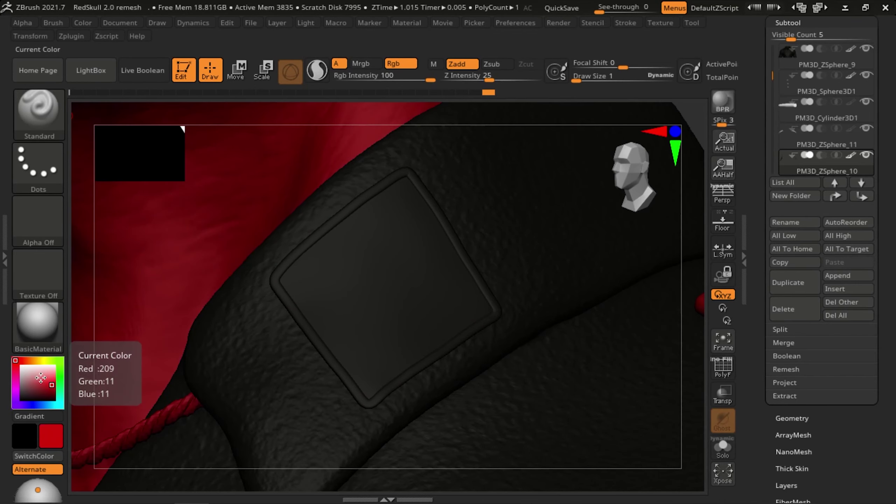
Stamp red Hydra emblems on the collar patches and a black one over a red Alpha 58 disc on the shirt's chest
left_click(38, 220)
left_click(372, 380)
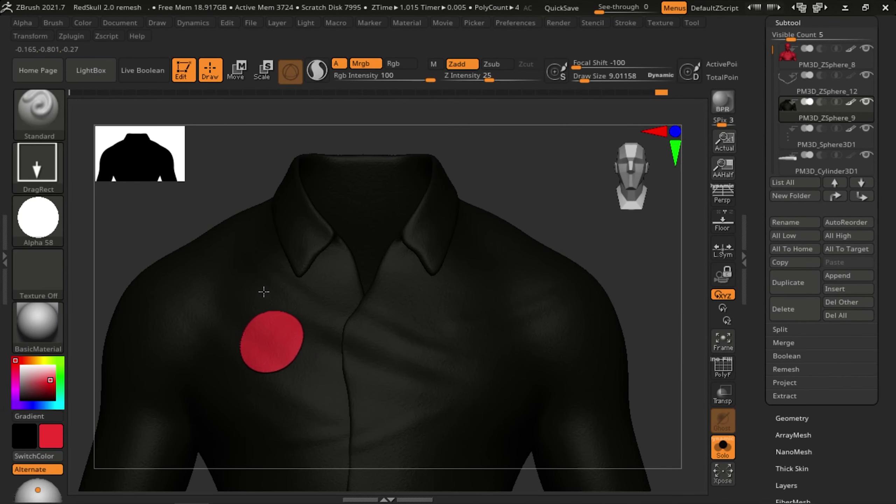
left_click(38, 217)
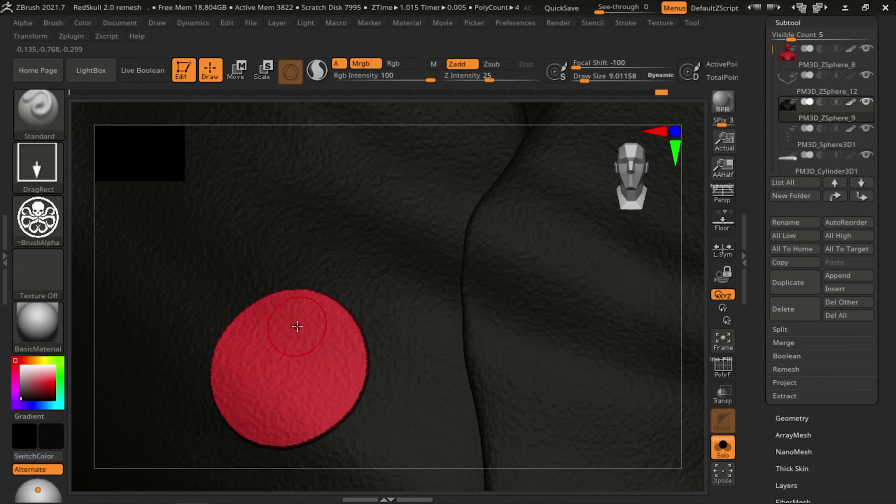
right_click_drag(297, 326, 403, 358)
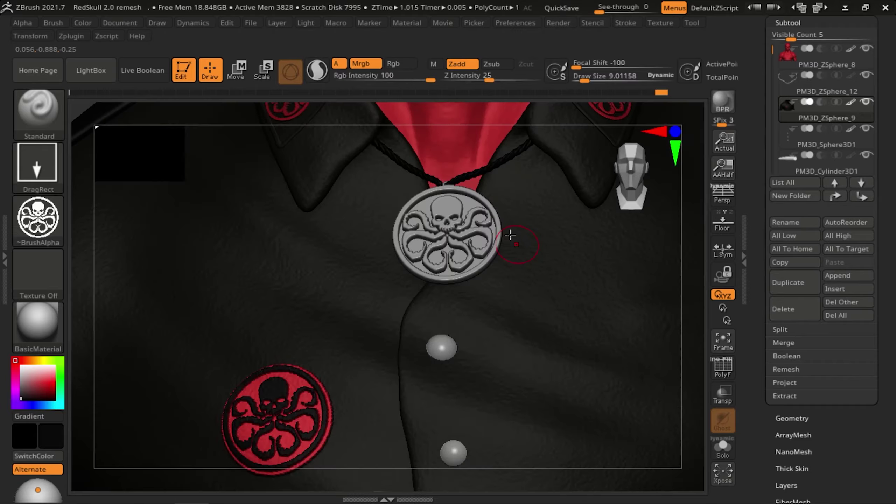
Fill the shoulder straps red and paint the cigarette with a black mouth end and a glowing orange tip
left_click(83, 22)
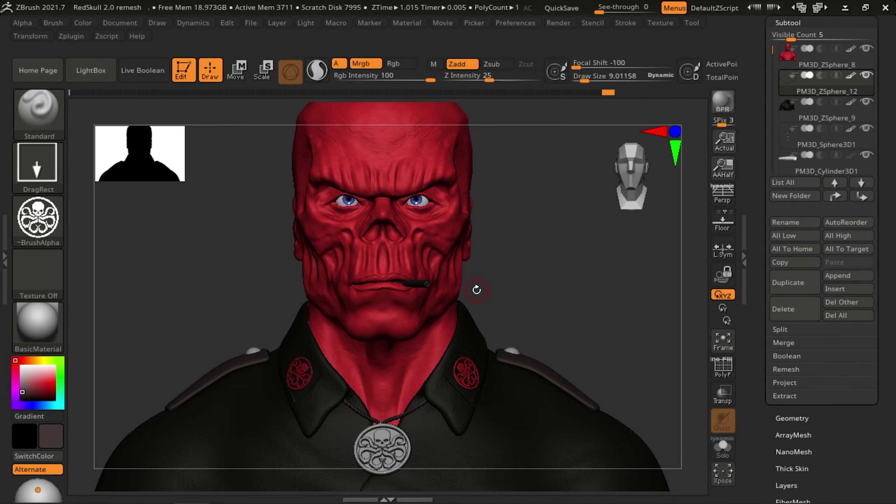
right_click_drag(476, 289, 566, 308)
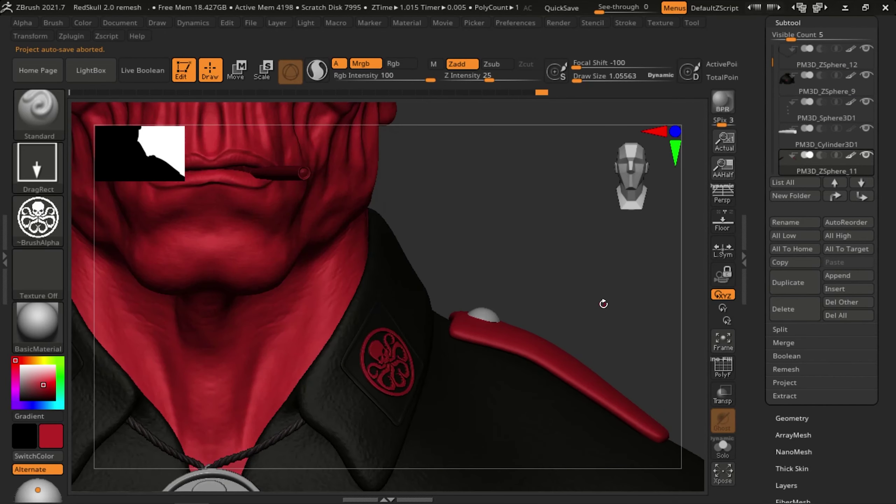
left_click(38, 326)
left_click(207, 369)
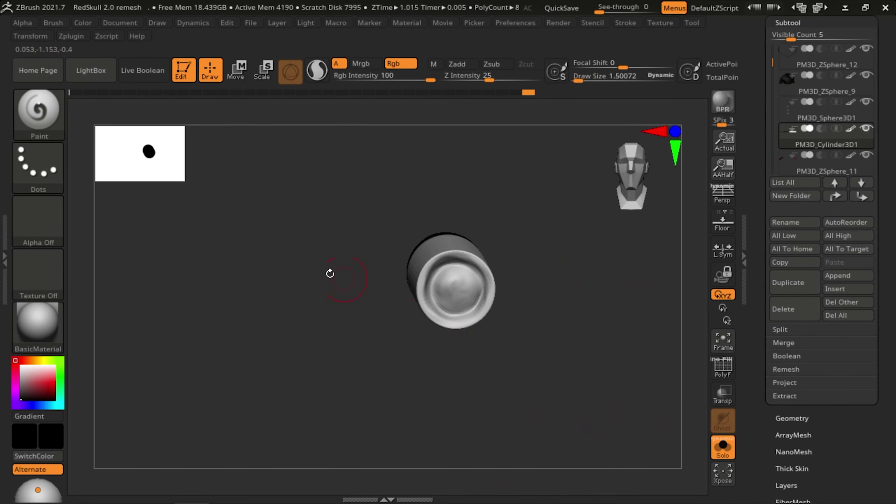
left_click(723, 447)
left_click_drag(773, 63, 773, 74)
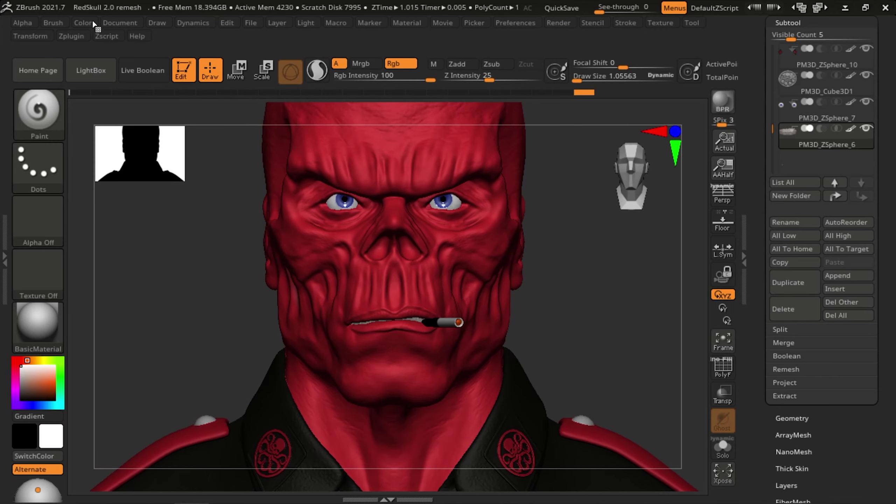
Fill the teeth and the head with white as a base color
key("Down")
left_click(33, 367)
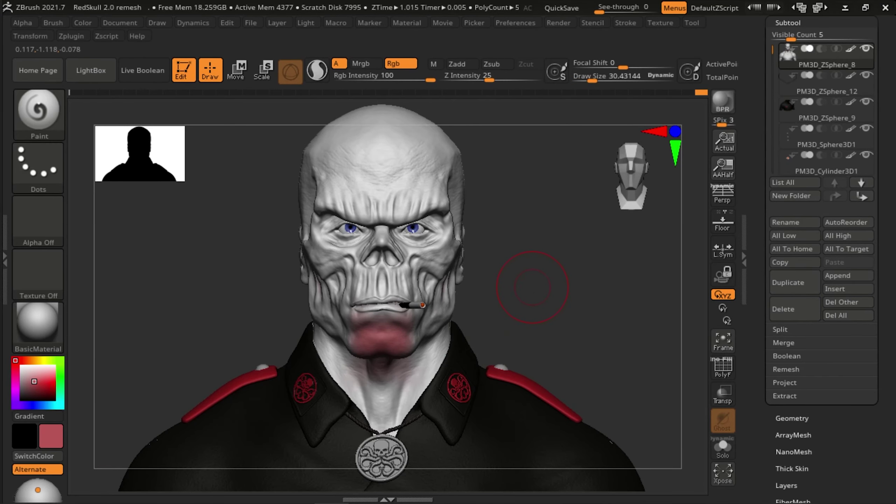
Paint the head's skin dark red with a Spotlight reference at draw size about 45, and blacken the nose cavities at about 5.5
left_click(660, 22)
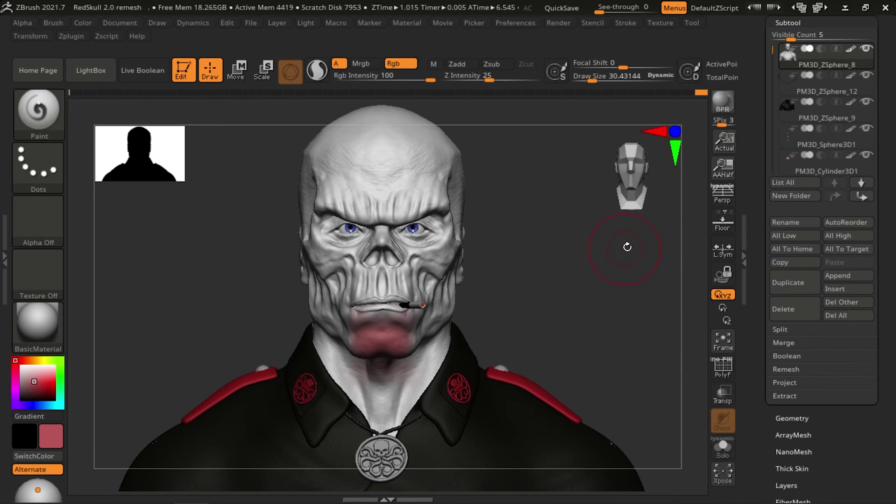
key("shift+z")
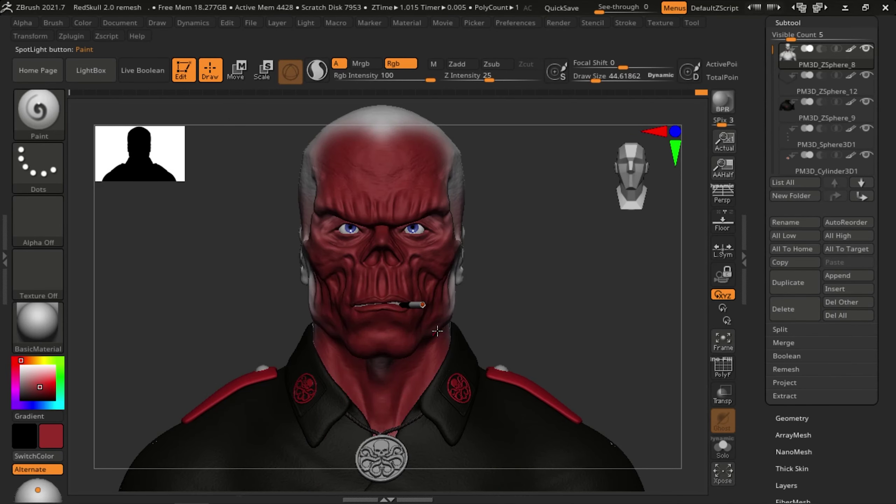
left_click_drag(362, 258, 362, 262)
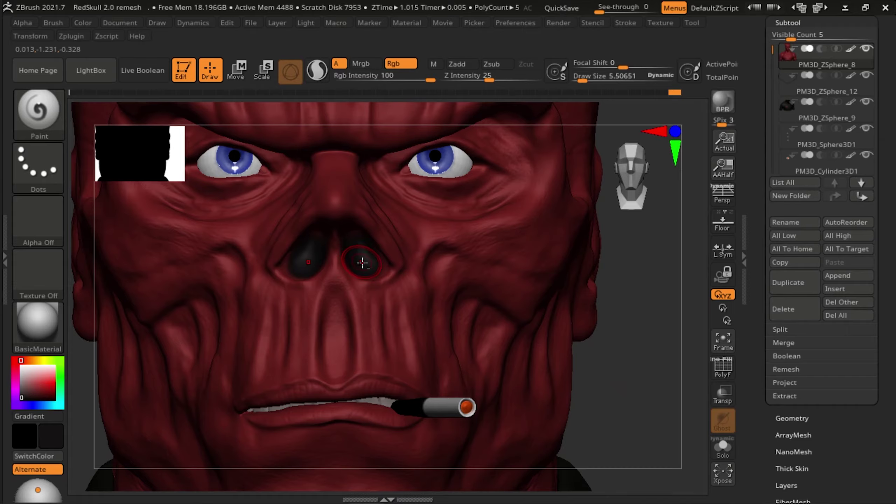